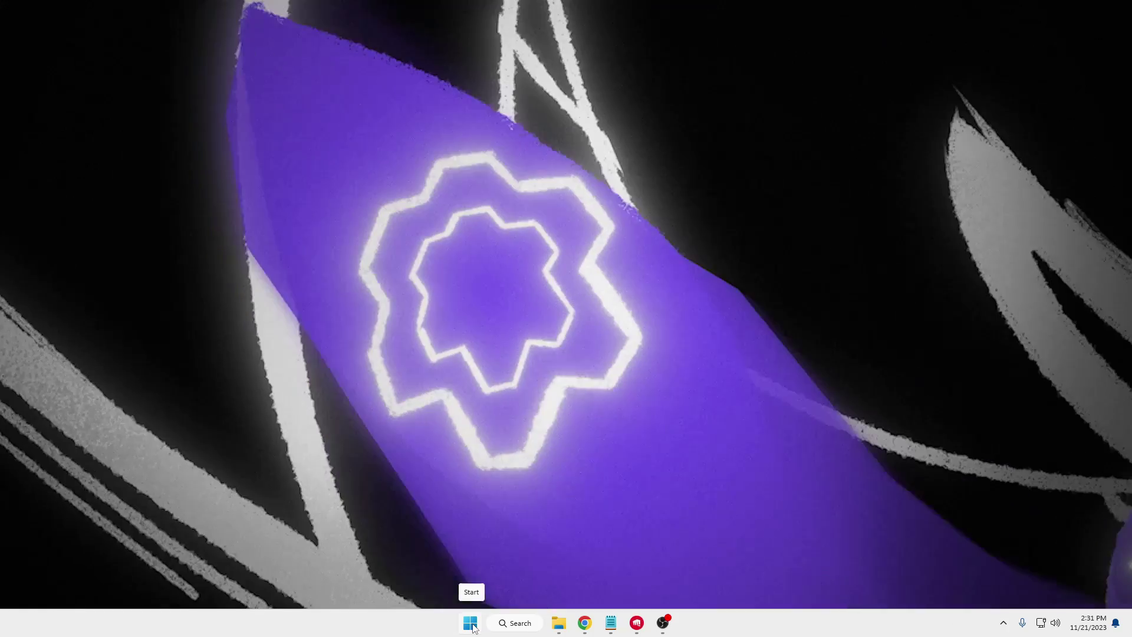
- Open Task Manager and end the Riot Client (32 bit) process
{"action": "right_click", "coordinate": [472, 624]}
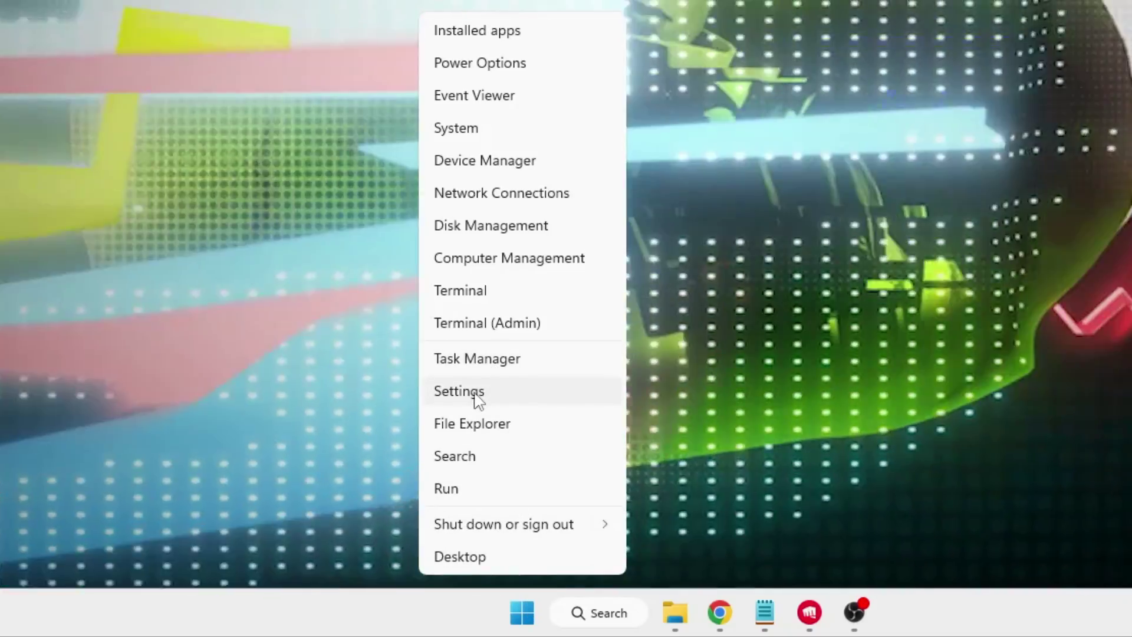
{"action": "left_click", "coordinate": [474, 361]}
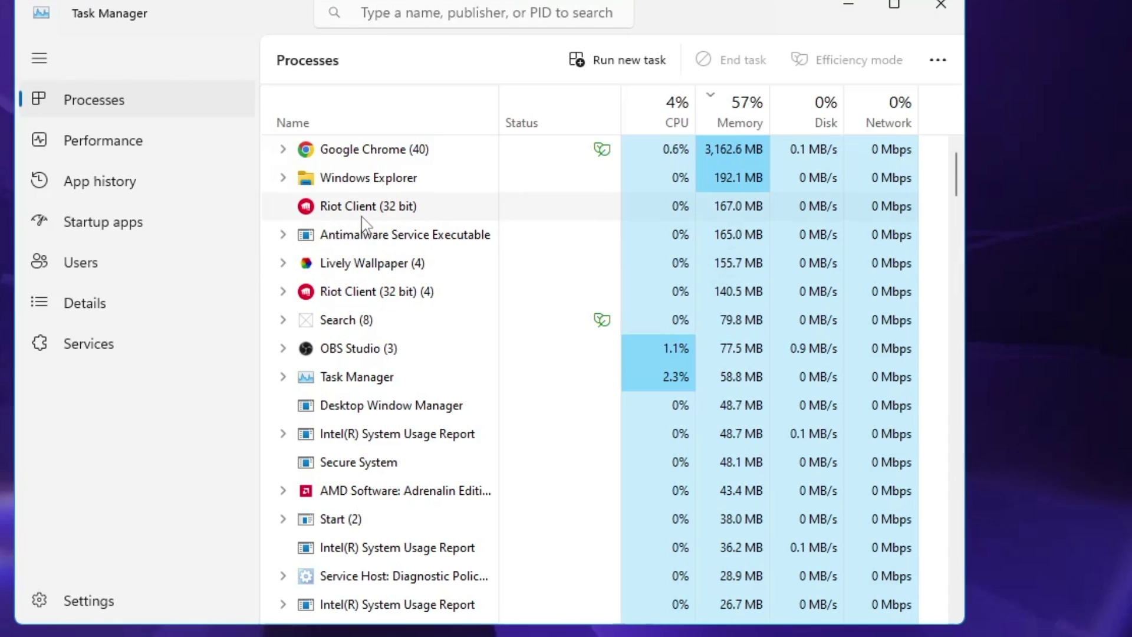
{"action": "right_click", "coordinate": [369, 211]}
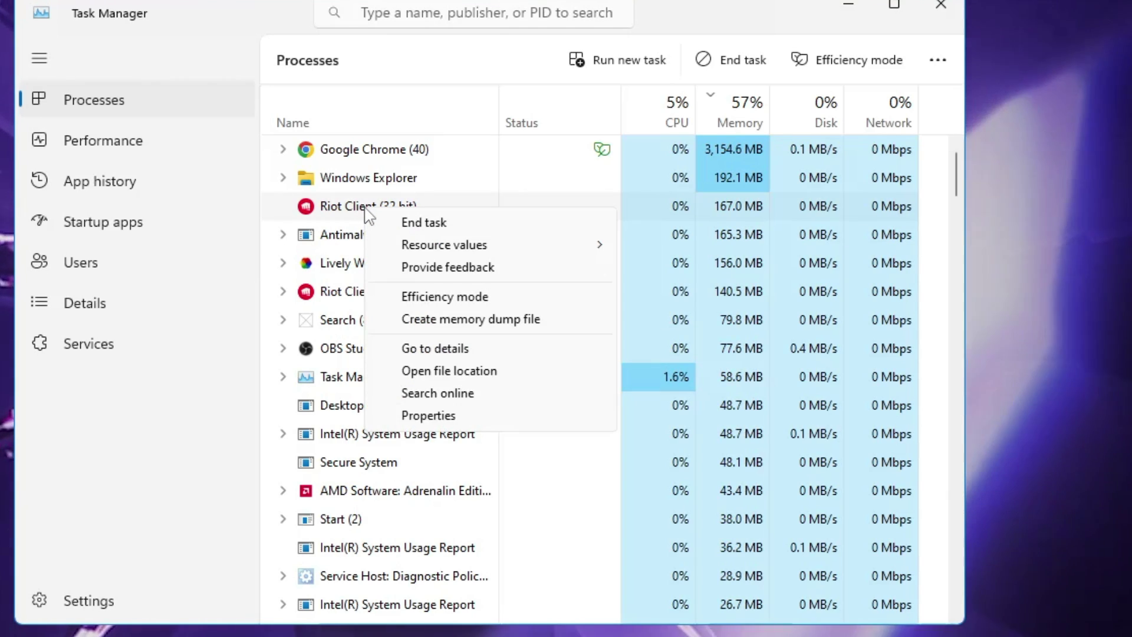
{"action": "left_click", "coordinate": [404, 221]}
- End the Search process, review the remaining processes, and close Task Manager
{"action": "right_click", "coordinate": [375, 264]}
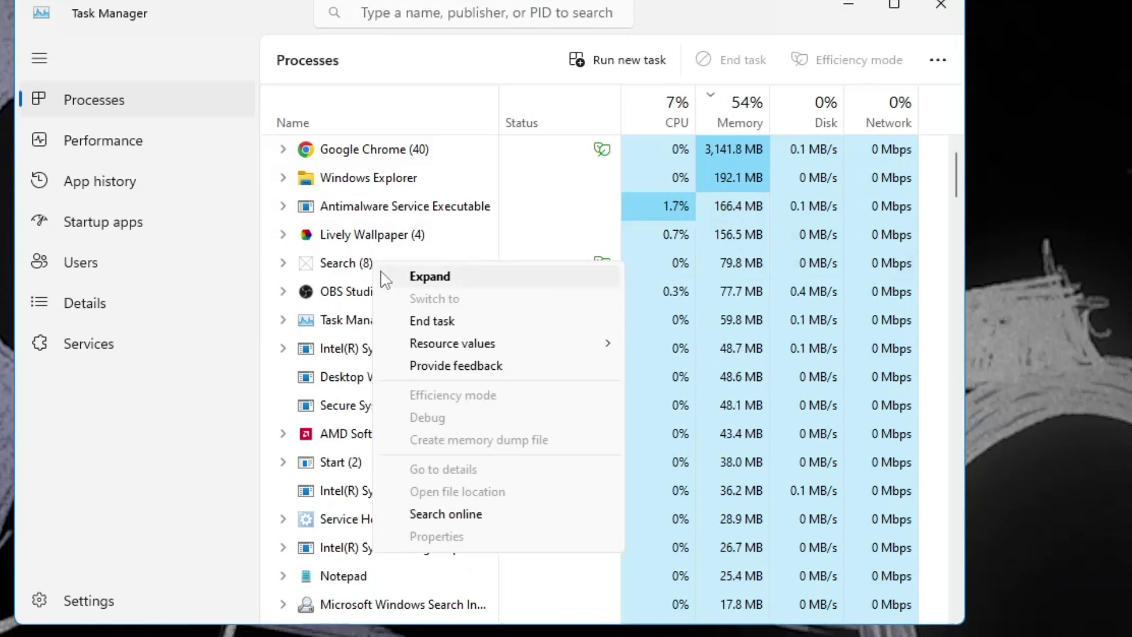
{"action": "left_click", "coordinate": [424, 326]}
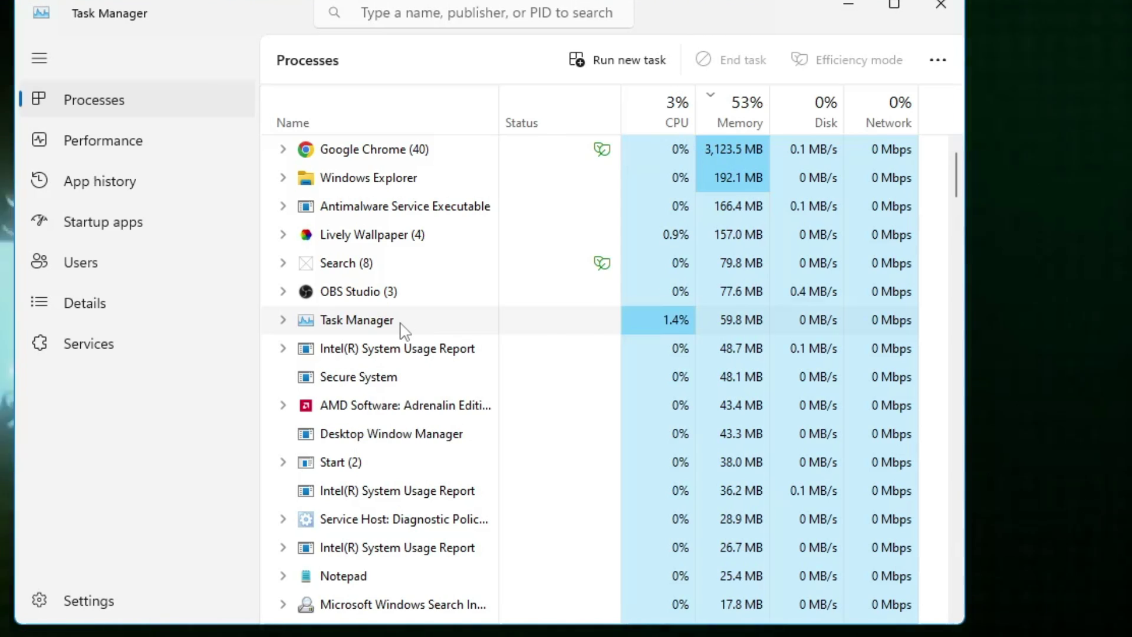
{"action": "scroll", "coordinate": [403, 330], "scroll_direction": "down", "scroll_amount": 5}
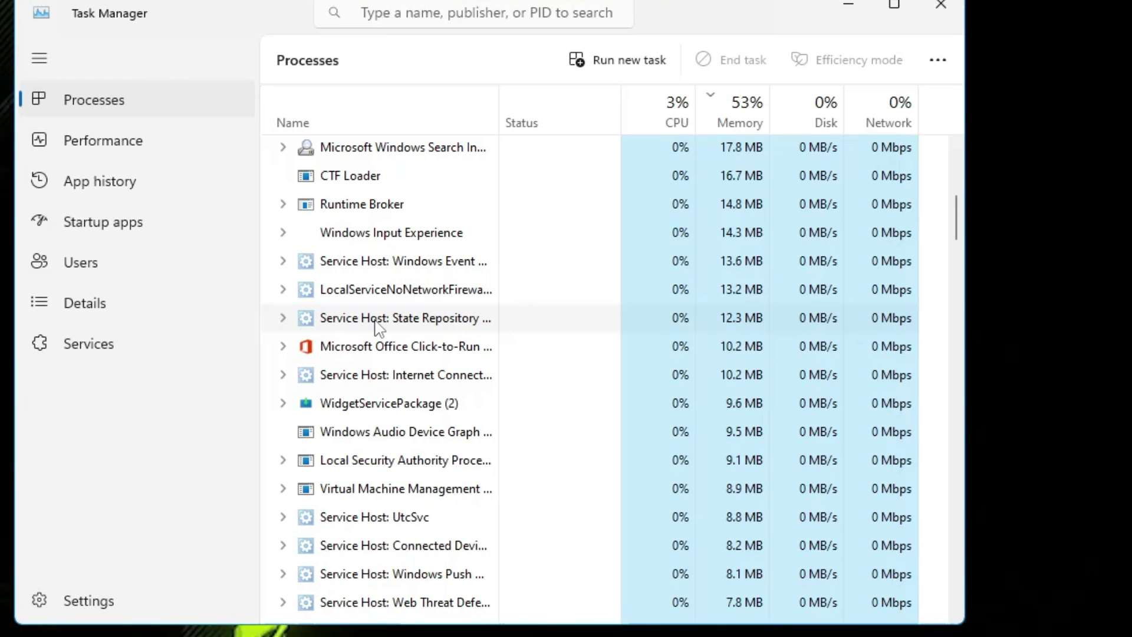
{"action": "scroll", "coordinate": [367, 325], "scroll_direction": "down", "scroll_amount": 2}
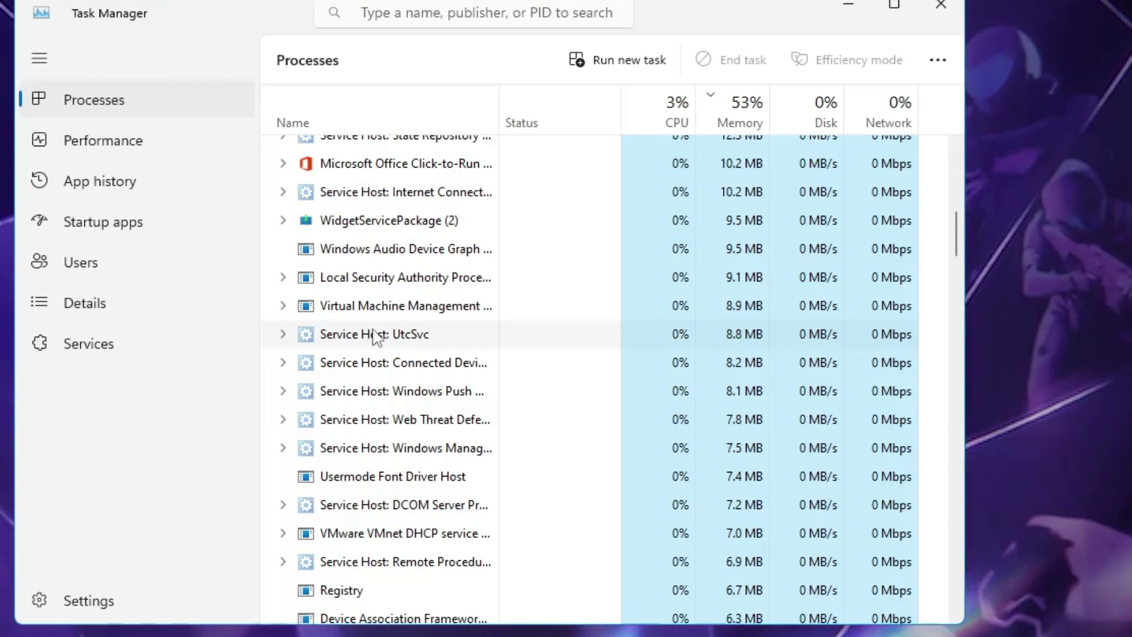
{"action": "left_click", "coordinate": [940, 6]}
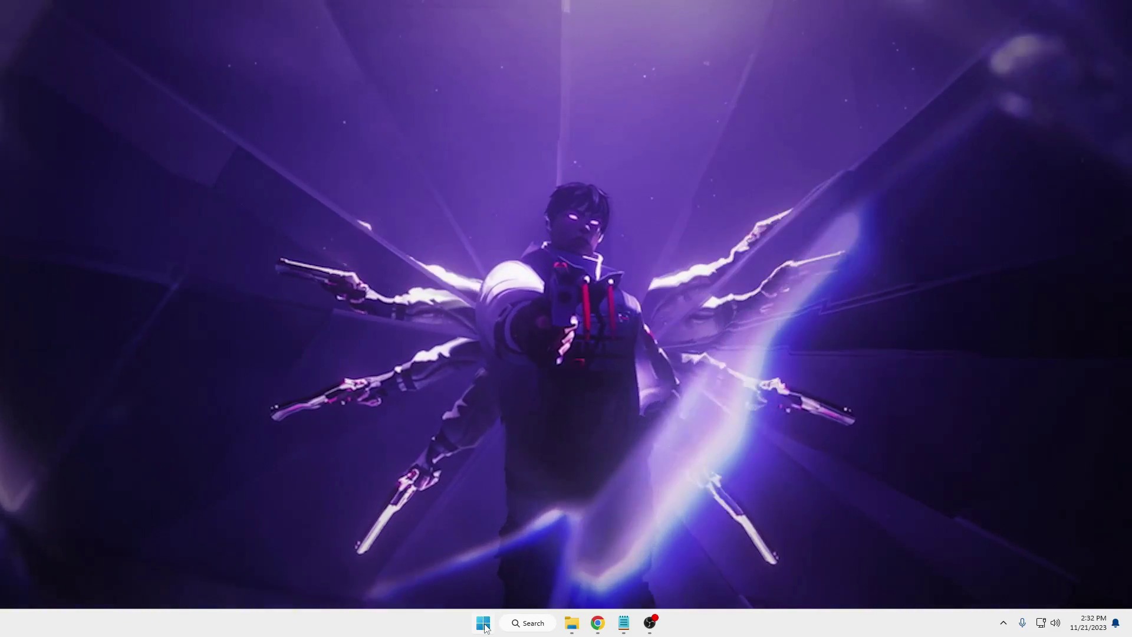
- Update the AMD Radeon(TM) Graphics driver under Display adapters, letting Windows search automatically
{"action": "right_click", "coordinate": [485, 625]}
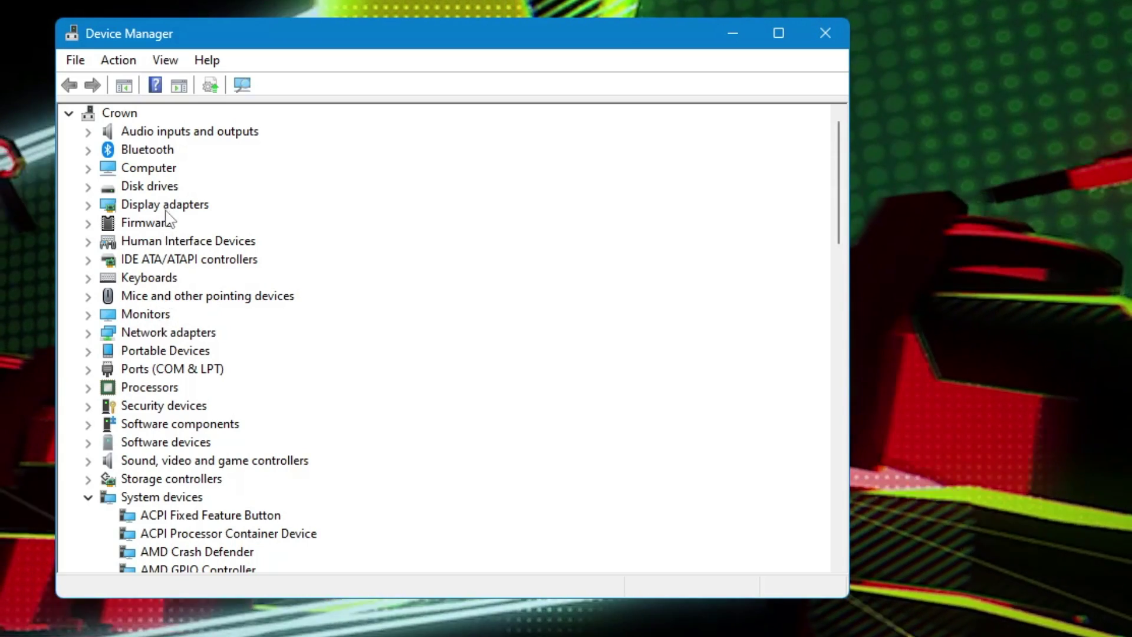
{"action": "double_click", "coordinate": [166, 206]}
{"action": "left_click", "coordinate": [195, 226]}
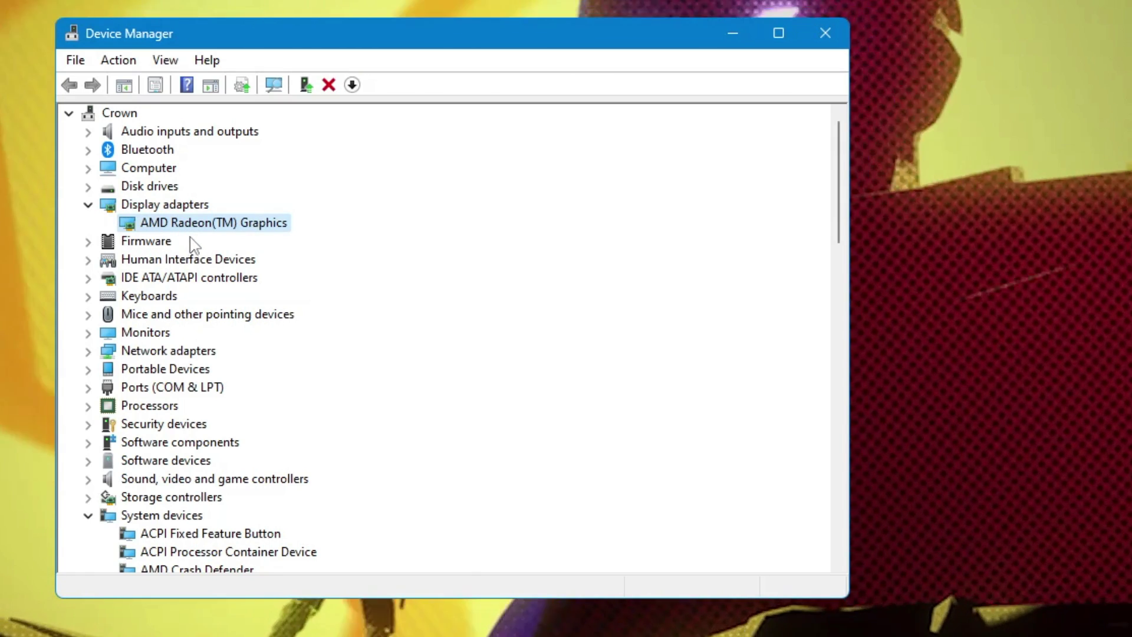
{"action": "right_click", "coordinate": [211, 229]}
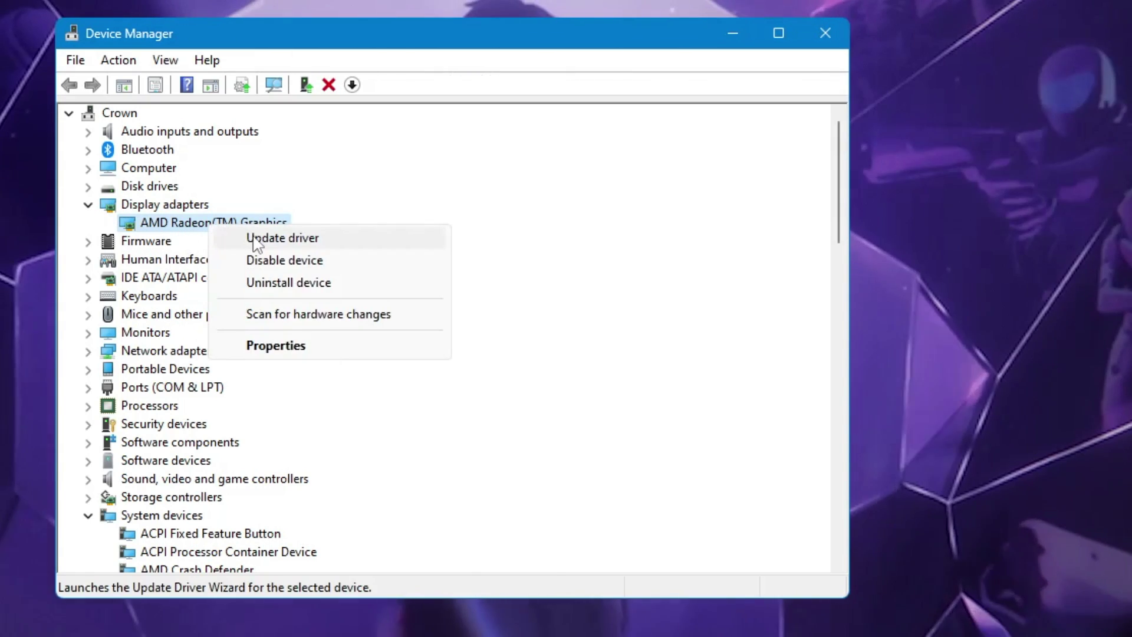
{"action": "left_click", "coordinate": [257, 239]}
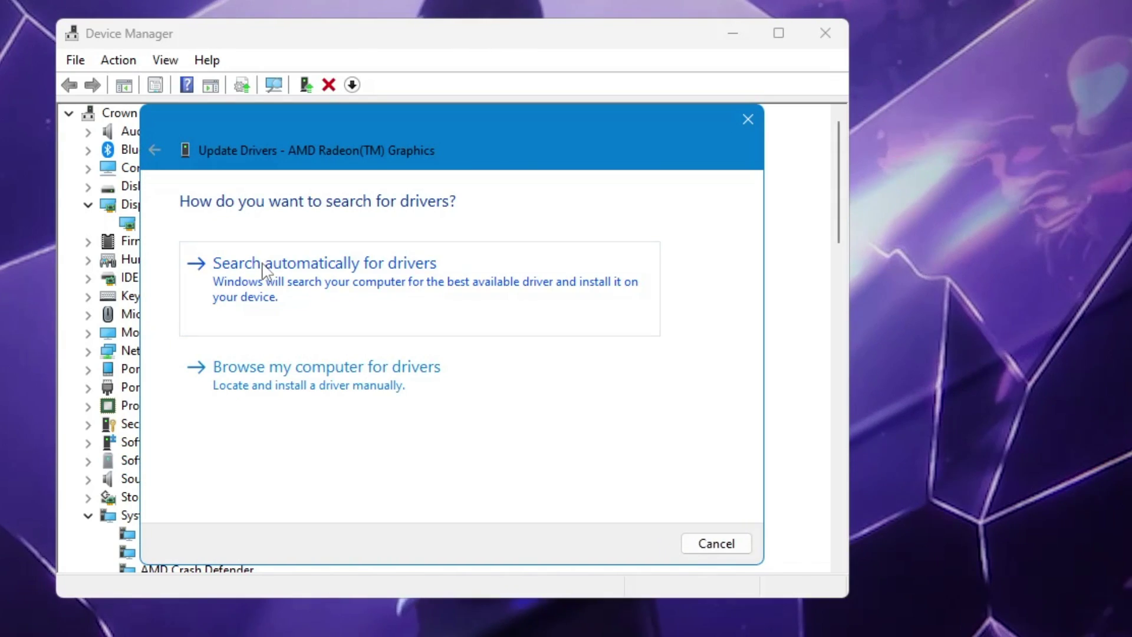
{"action": "left_click", "coordinate": [263, 268]}
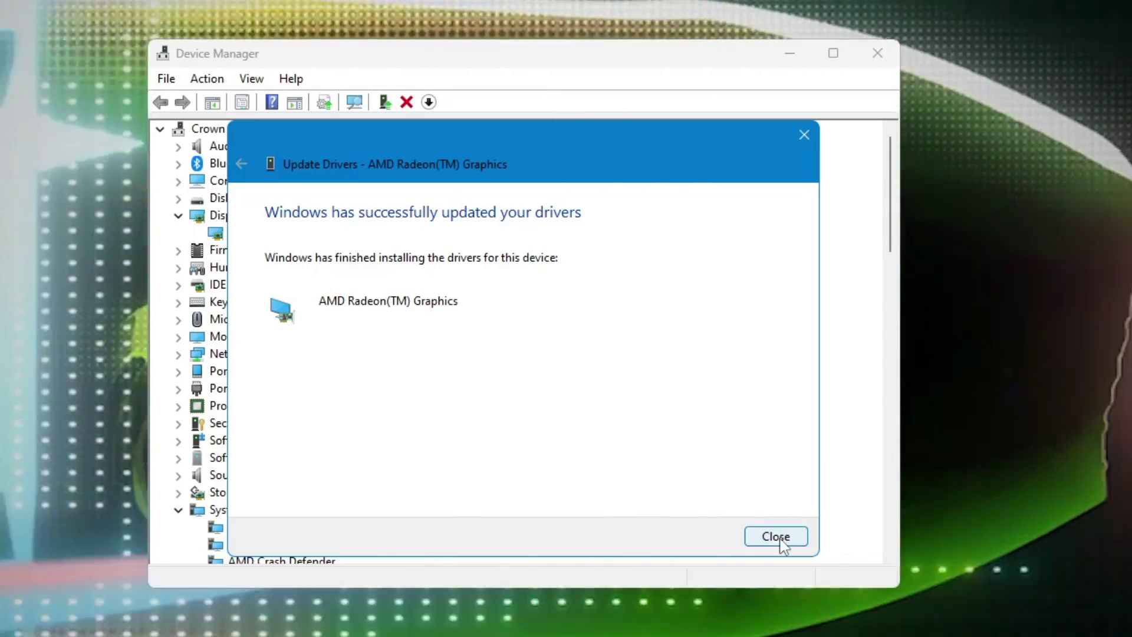
- Close the driver wizard and Device Manager, then open the vgc service's properties in Services
{"action": "left_click", "coordinate": [777, 536]}
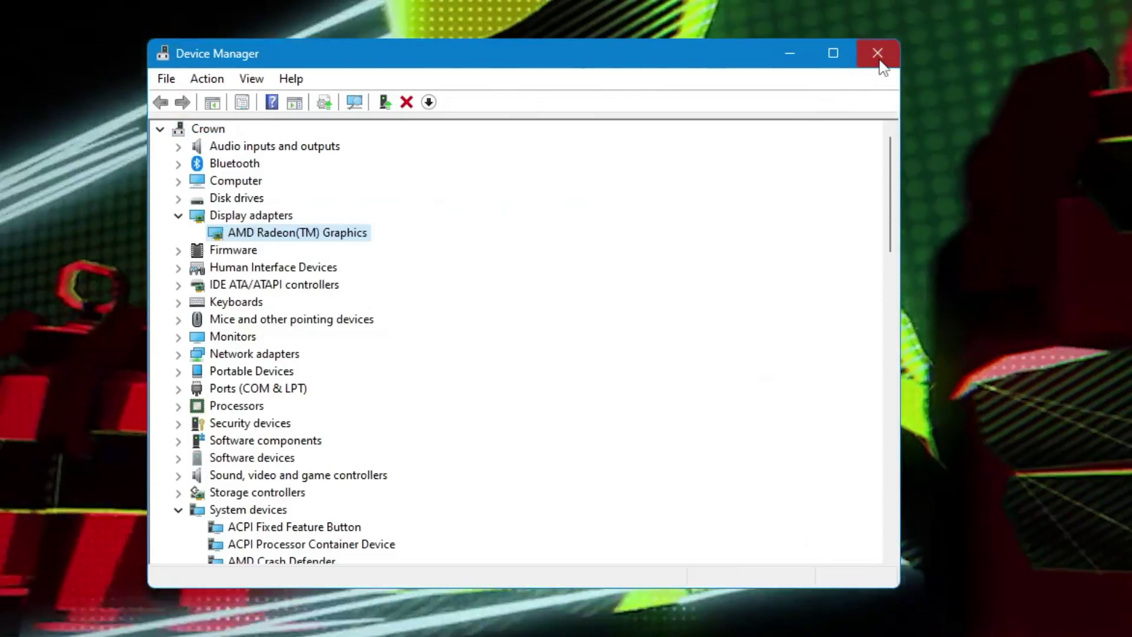
{"action": "left_click", "coordinate": [880, 61]}
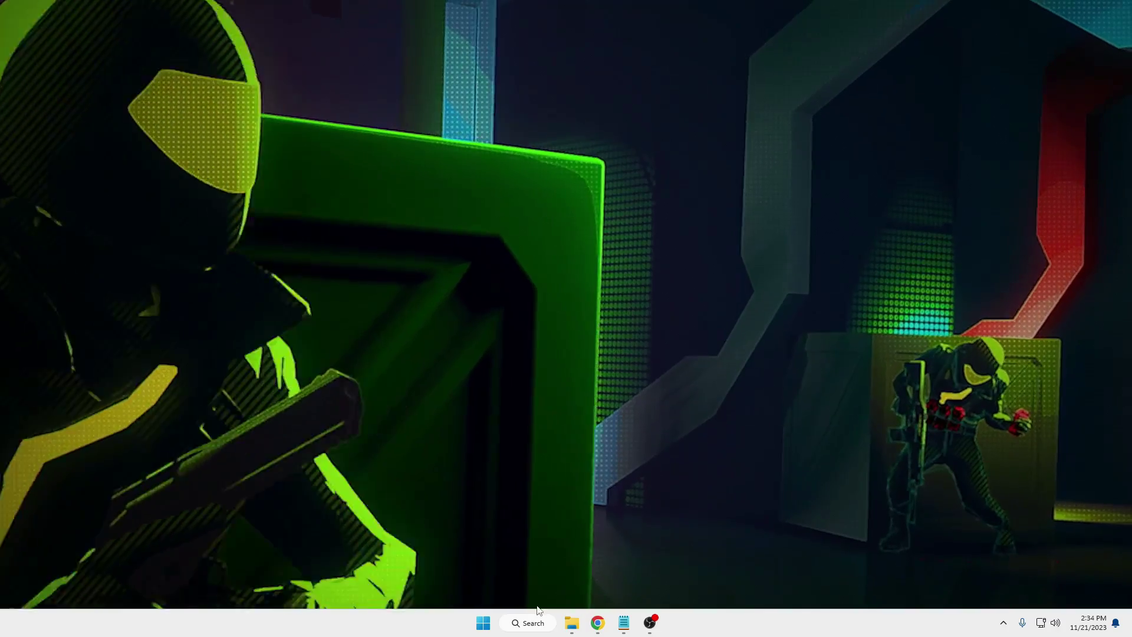
{"action": "left_click", "coordinate": [541, 629]}
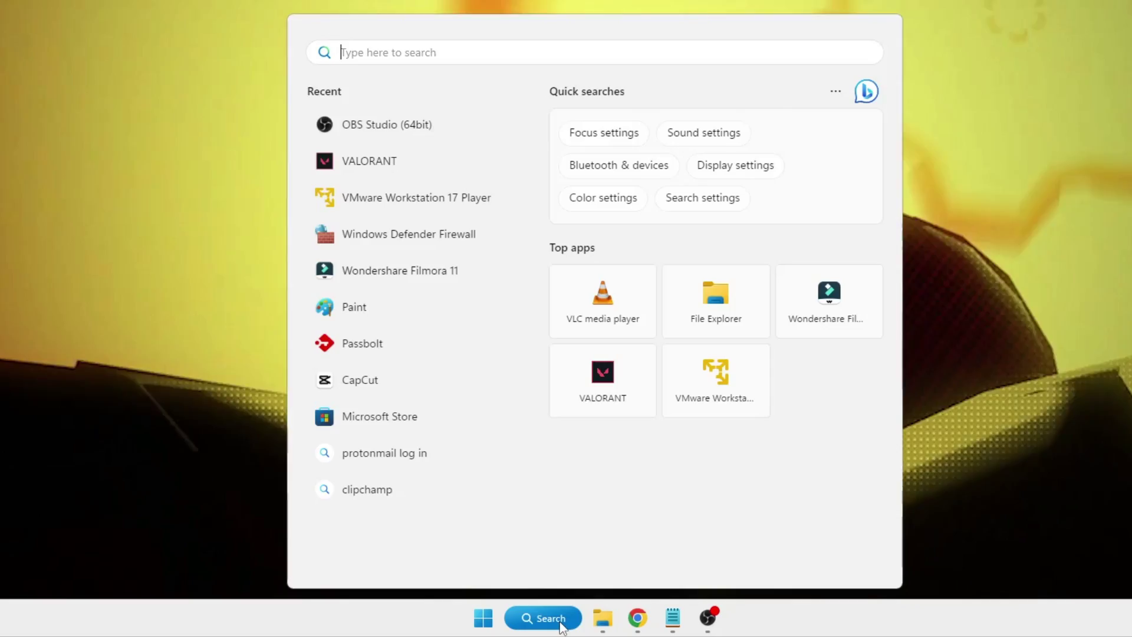
{"action": "type", "text": "serv"}
{"action": "key", "text": "Return"}
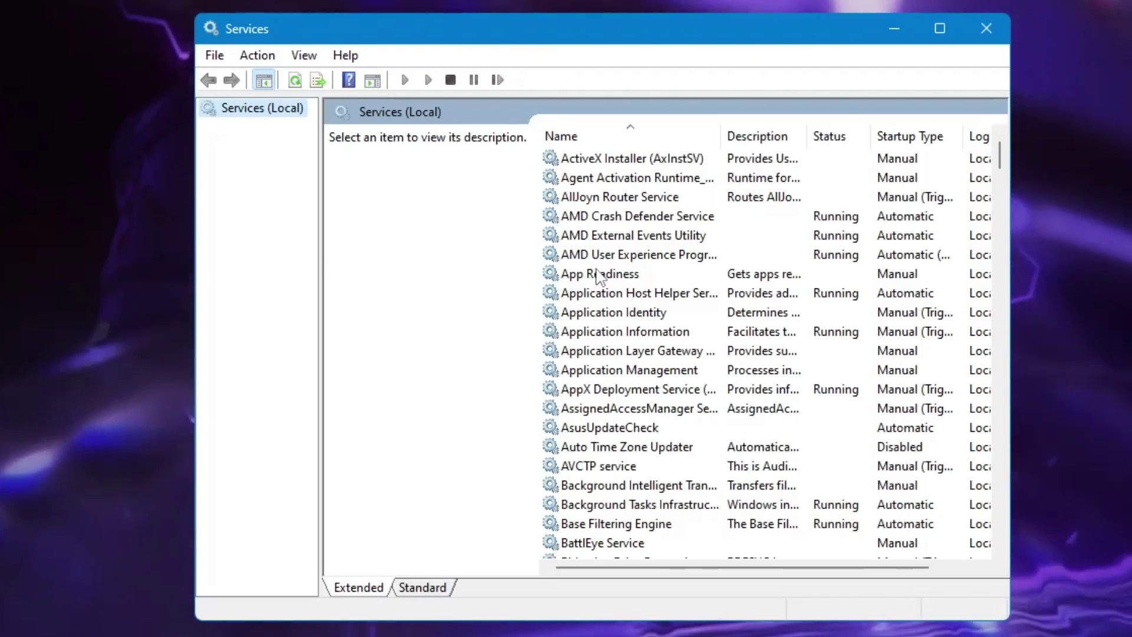
{"action": "left_click", "coordinate": [597, 271]}
{"action": "left_click", "coordinate": [628, 239]}
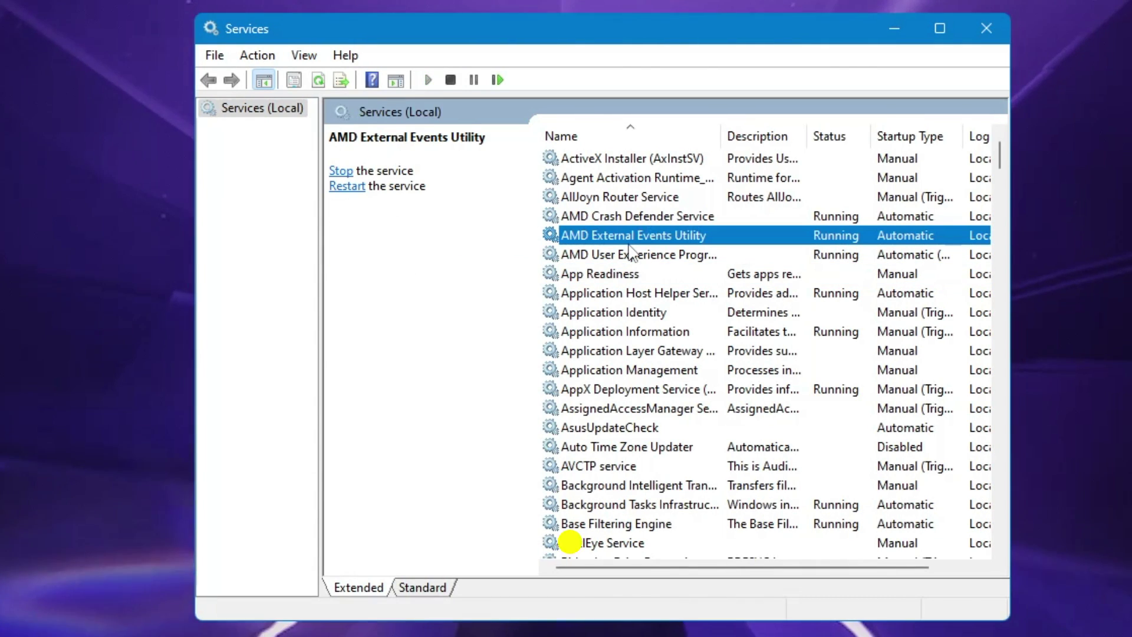
{"action": "key", "text": "v"}
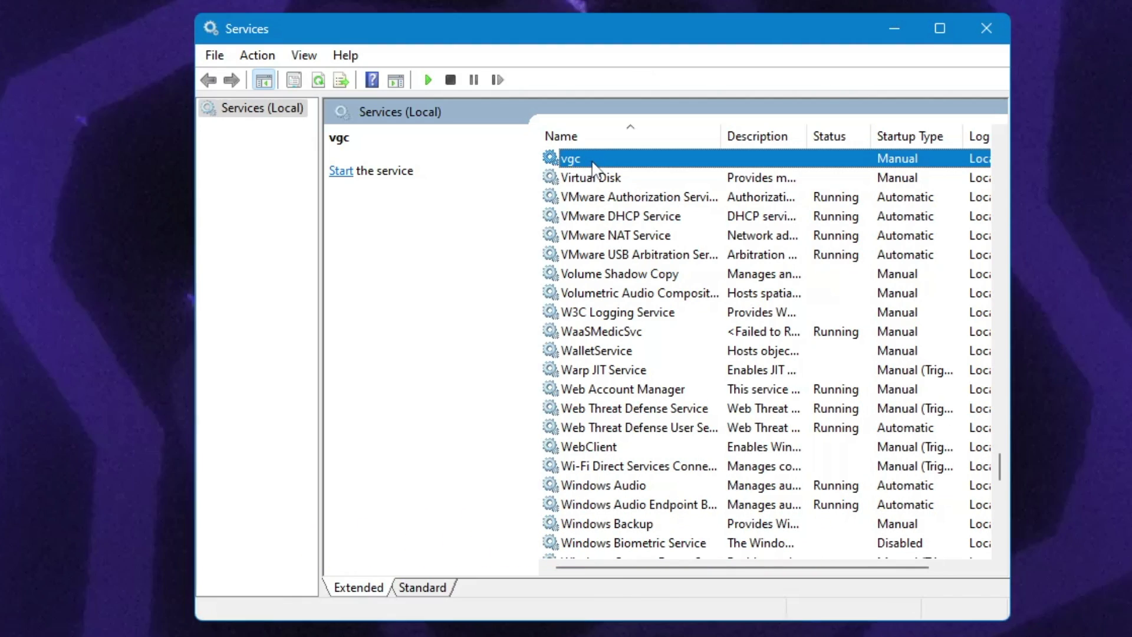
{"action": "double_click", "coordinate": [592, 168]}
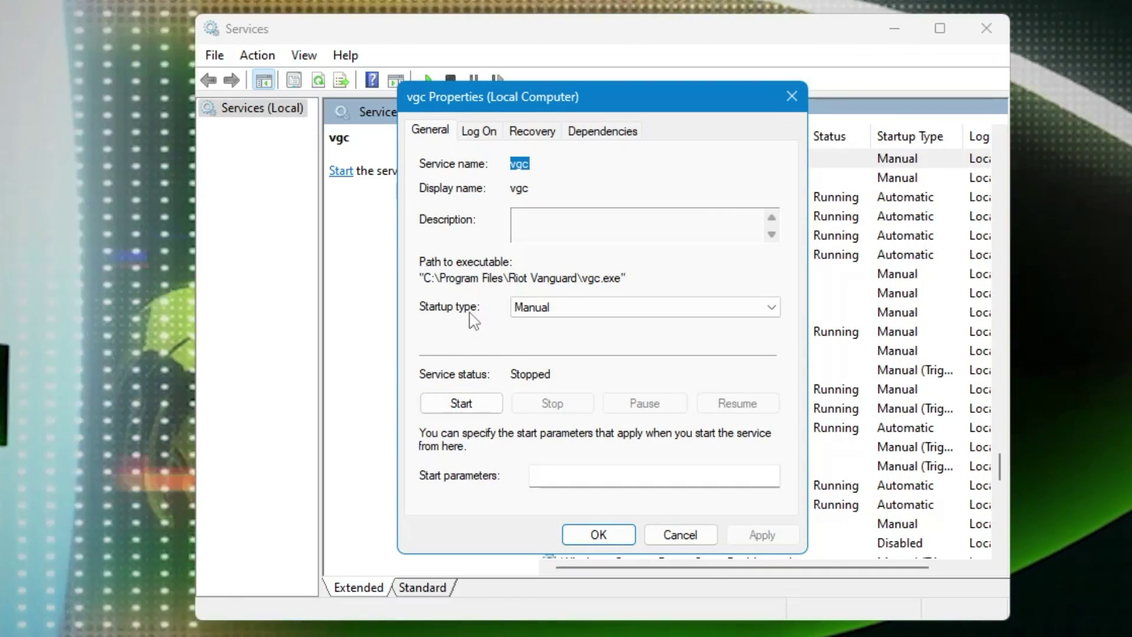
- Set vgc's startup type to Automatic, start the service, and apply the change
{"action": "left_click", "coordinate": [557, 316]}
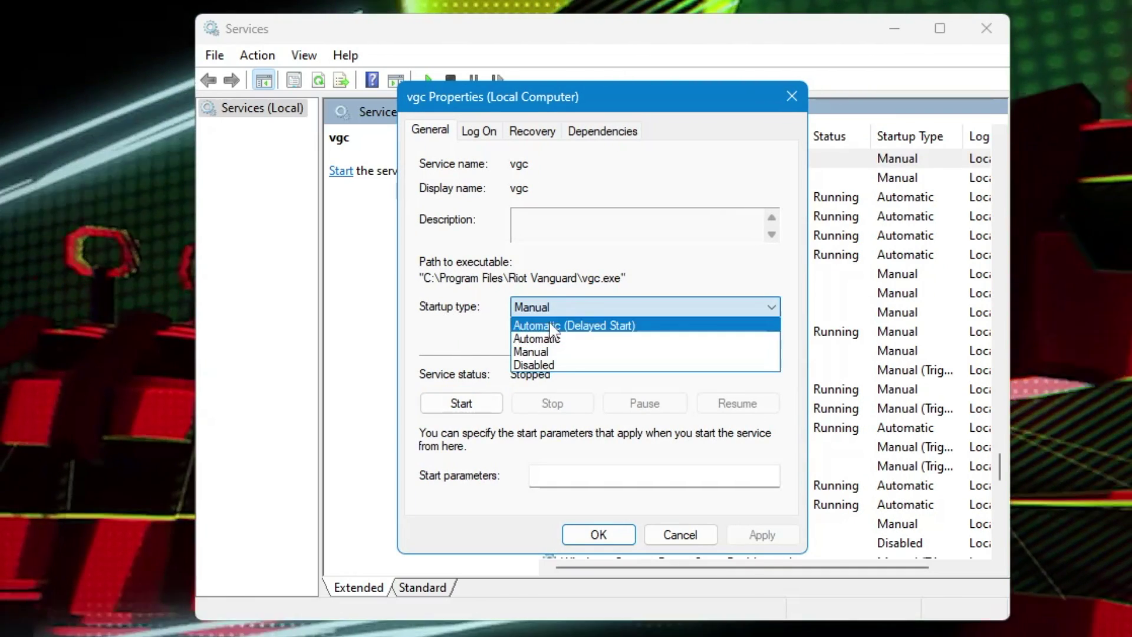
{"action": "left_click", "coordinate": [549, 341]}
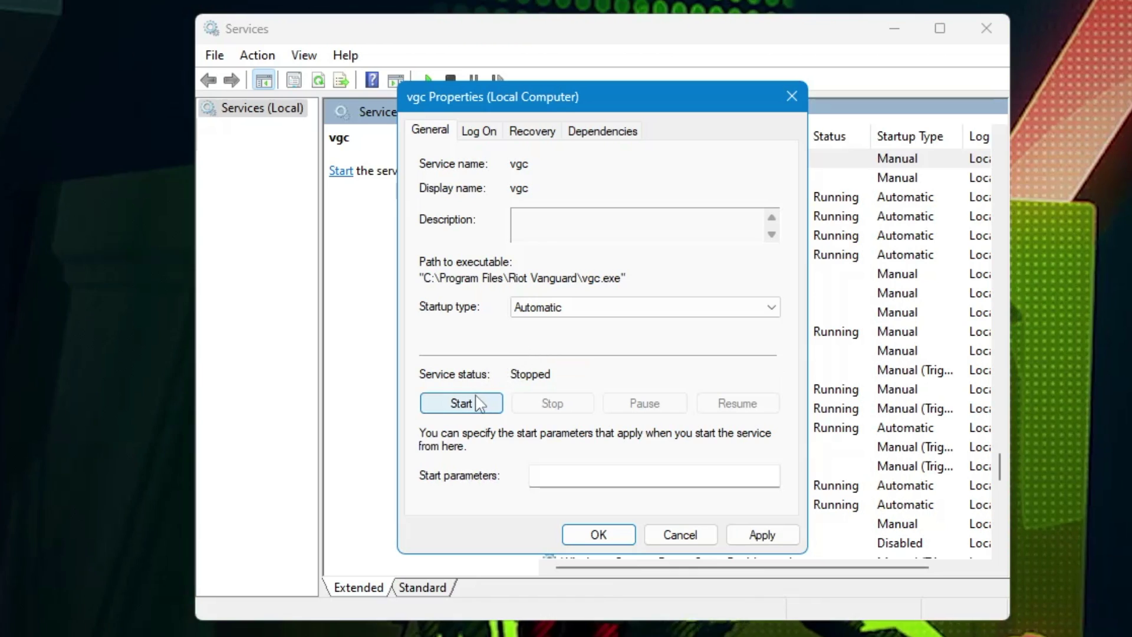
{"action": "left_click", "coordinate": [461, 403]}
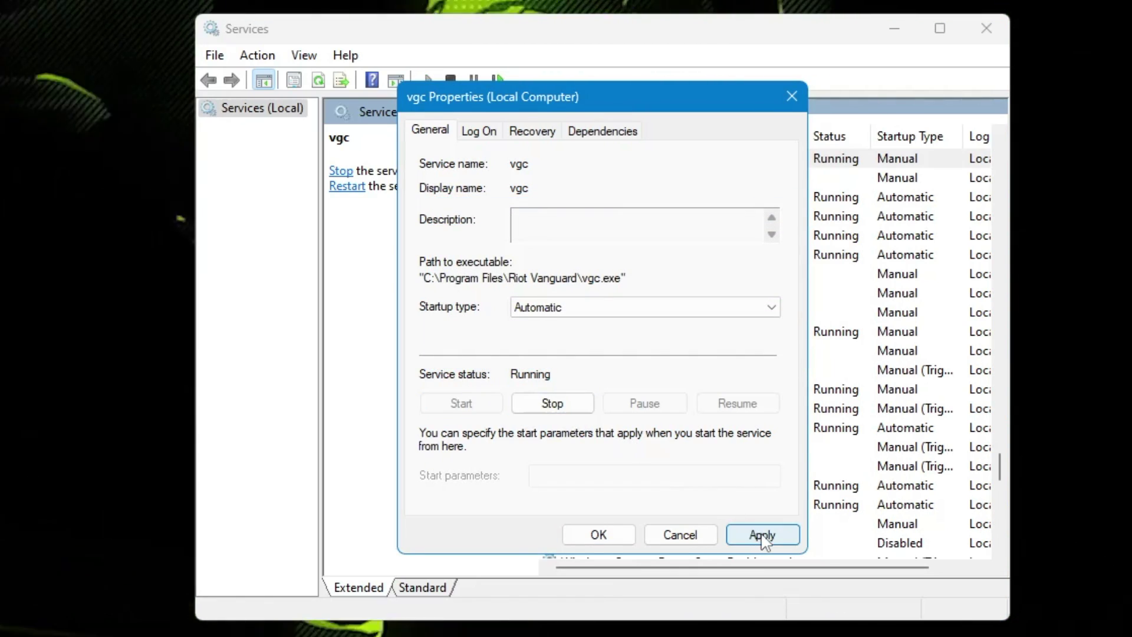
{"action": "left_click", "coordinate": [762, 535]}
{"action": "left_click", "coordinate": [599, 534]}
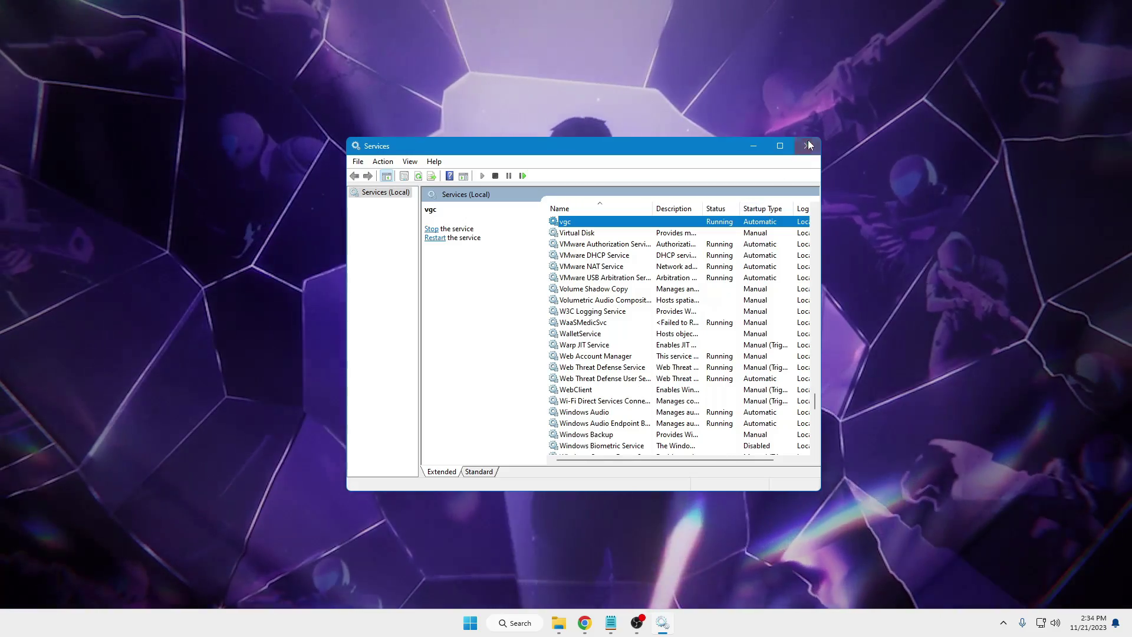
- Close Services, open Command Prompt, and run netsh int ip reset
{"action": "left_click", "coordinate": [807, 145]}
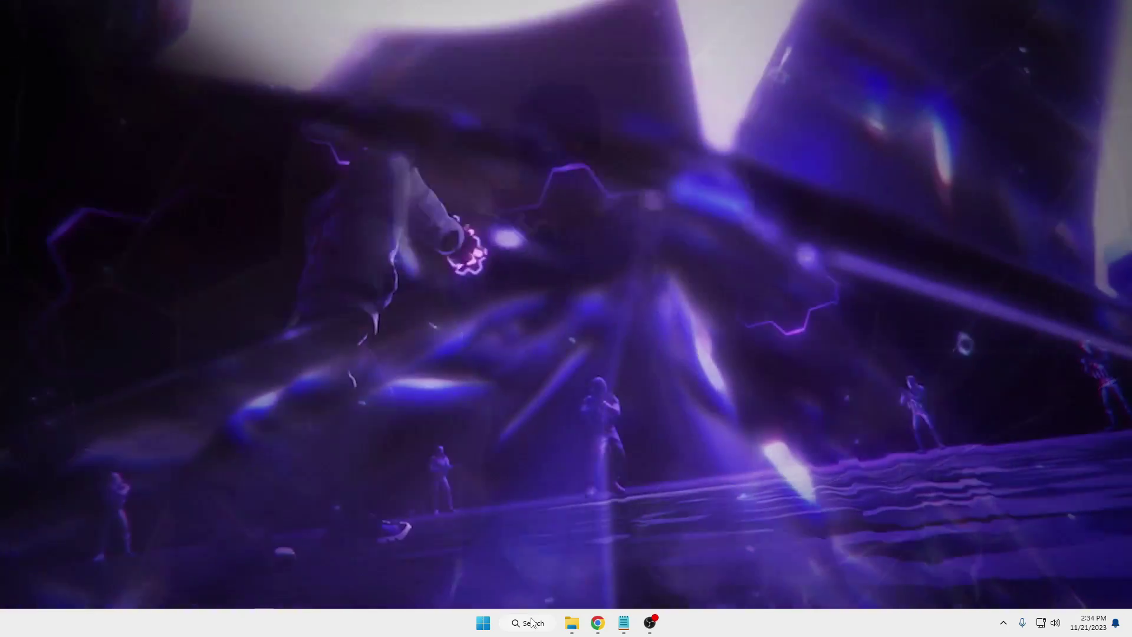
{"action": "left_click", "coordinate": [532, 623]}
{"action": "type", "text": "cmd"}
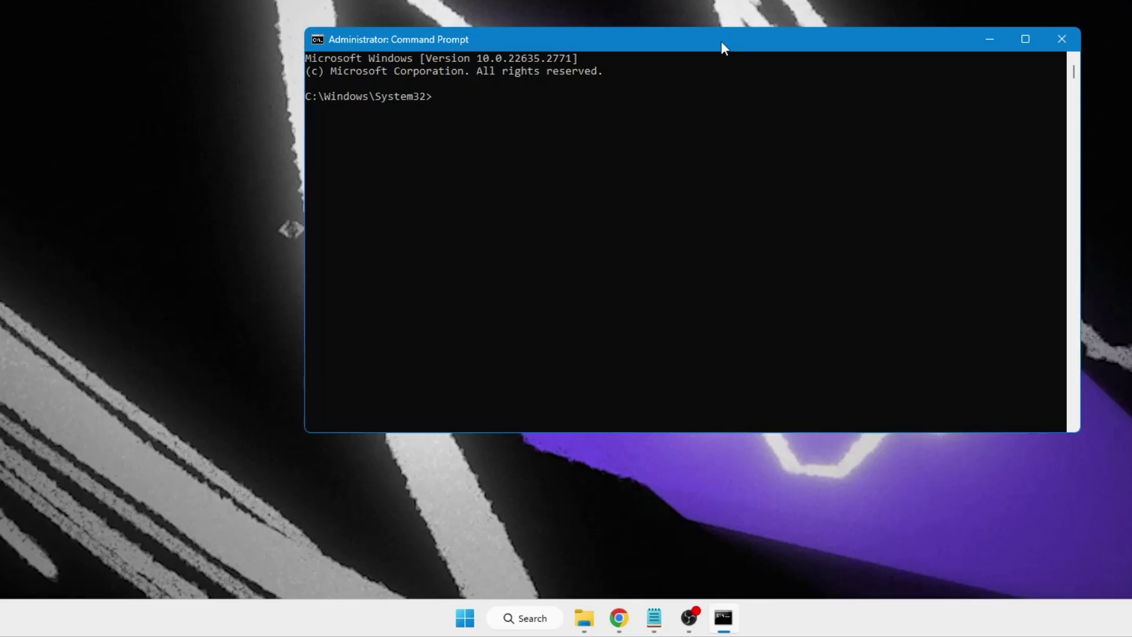
{"action": "type", "text": "netsh"}
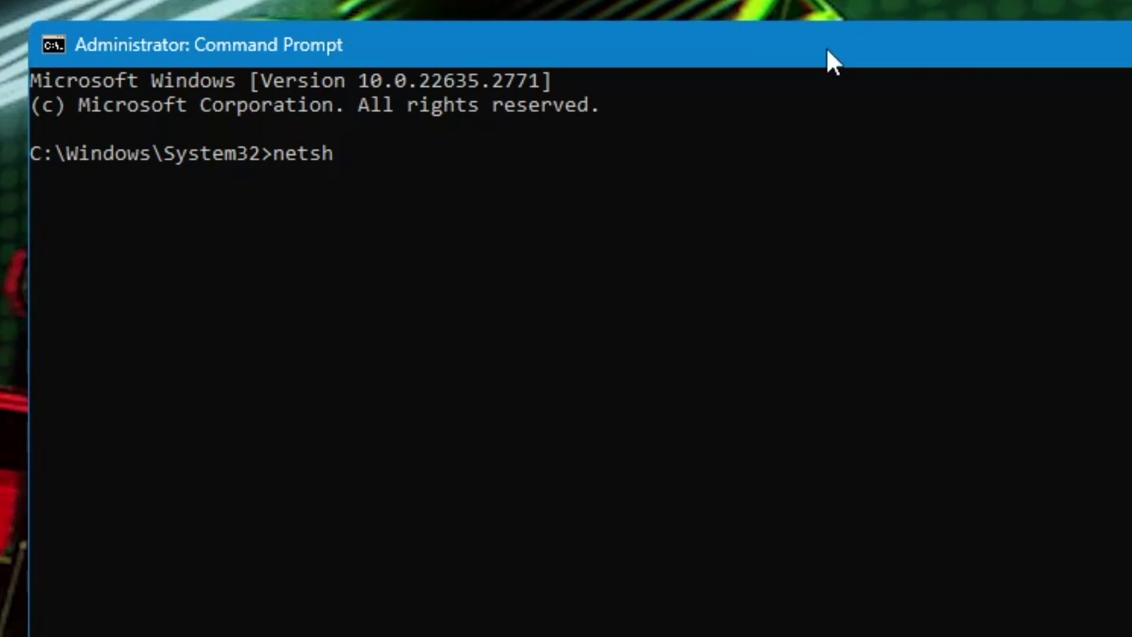
{"action": "type", "text": " int"}
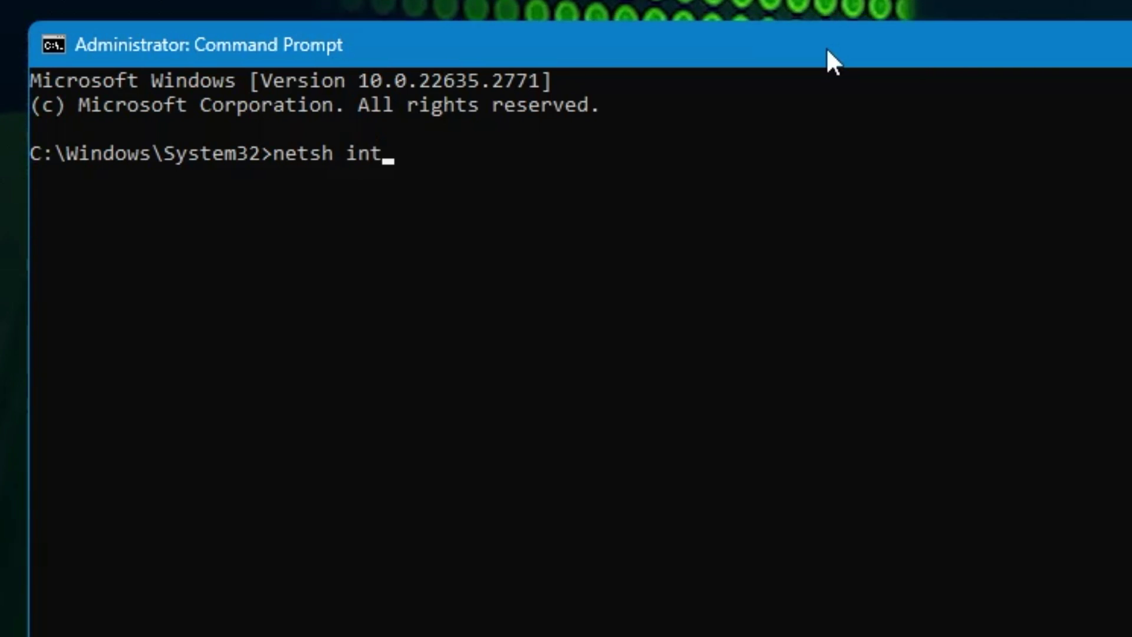
{"action": "type", "text": " ip "}
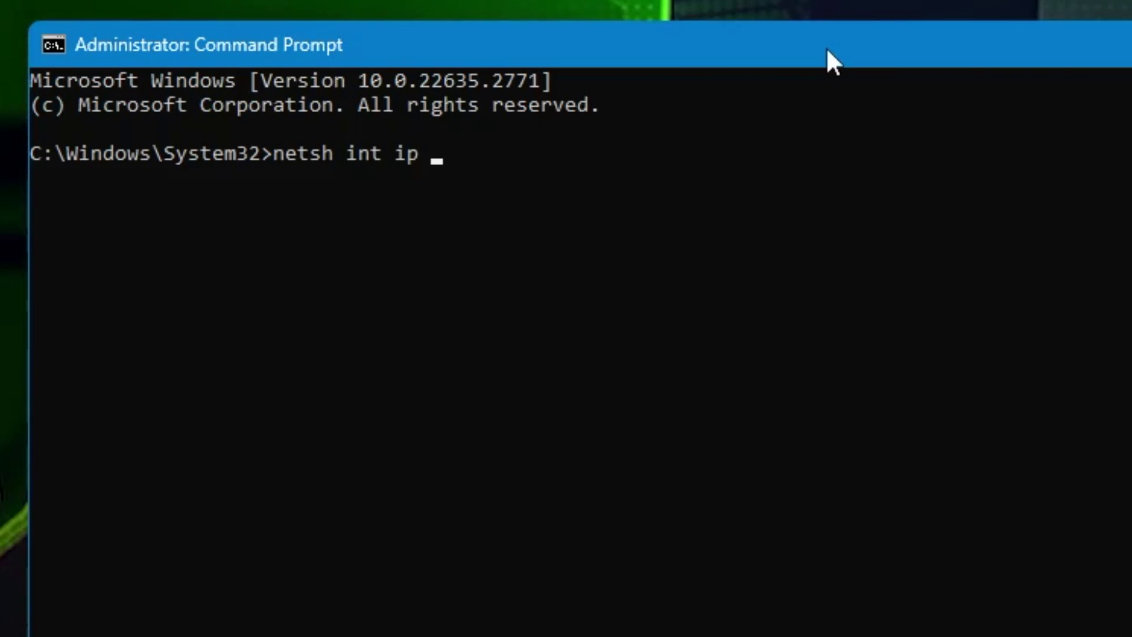
{"action": "type", "text": "reset"}
{"action": "key", "text": "Return"}
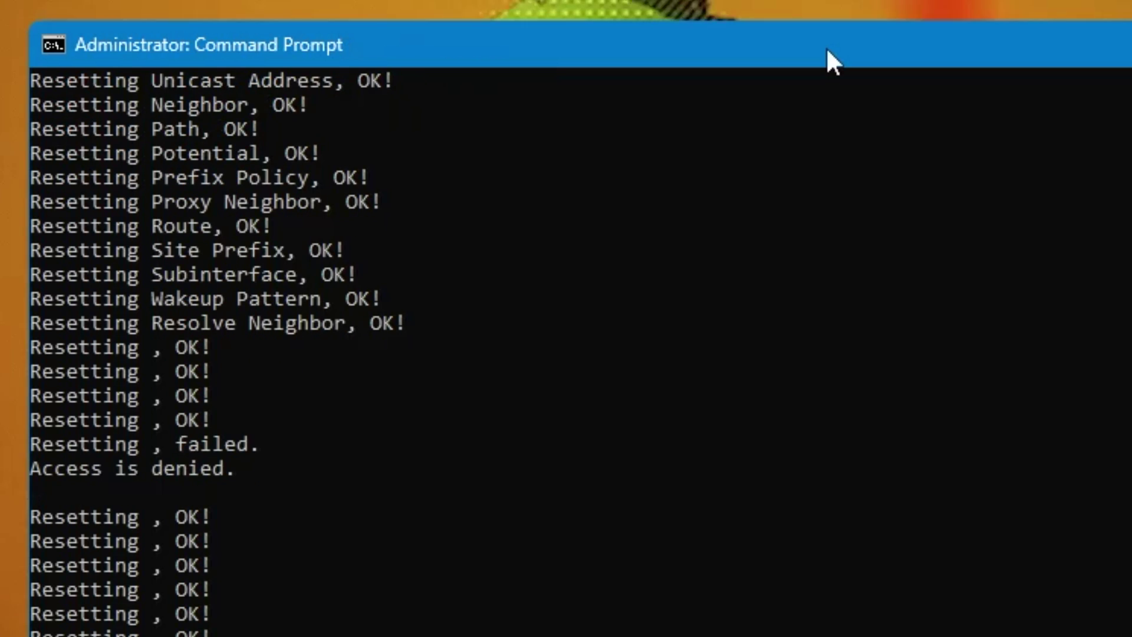
- Release and renew all adapters' IP addresses with ipconfig /release and ipconfig /renew
{"action": "type", "text": "ipconfi"}
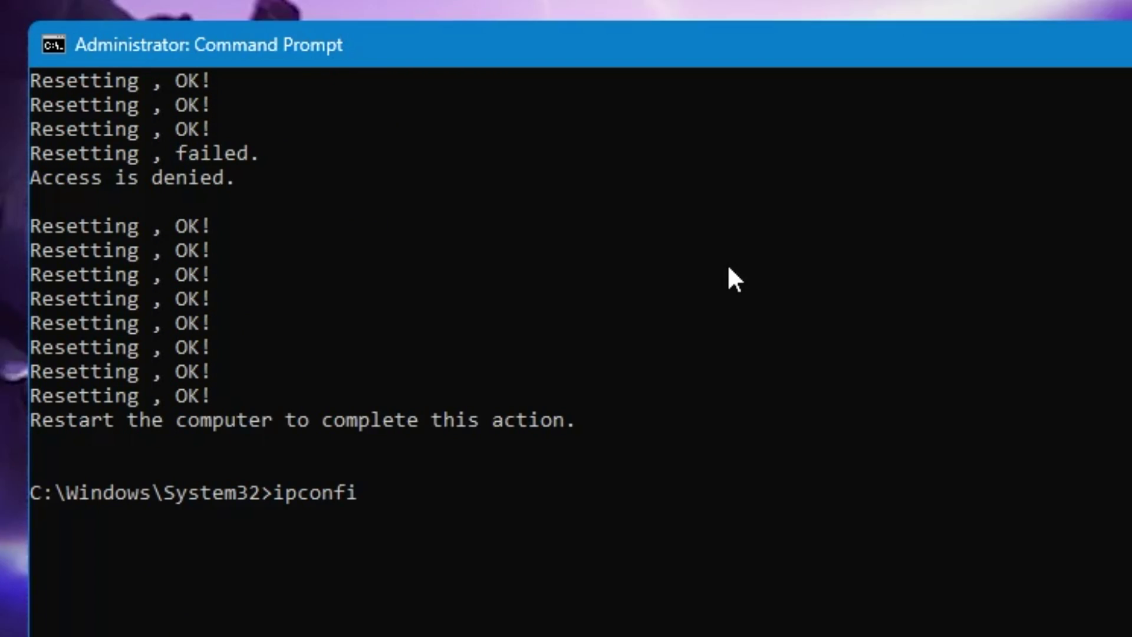
{"action": "type", "text": "g "}
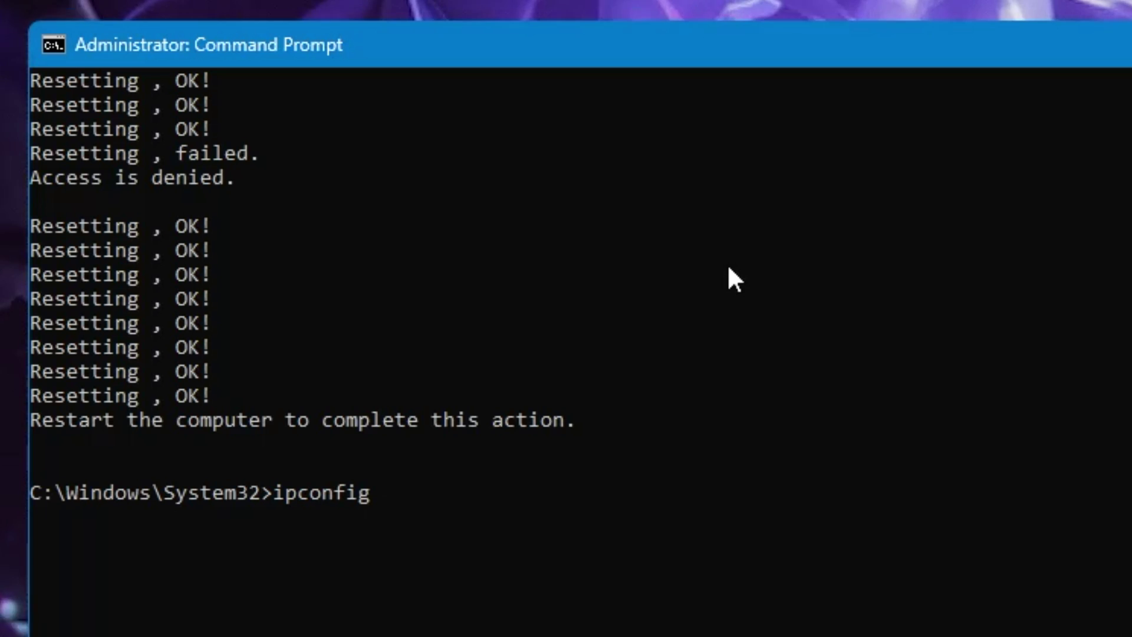
{"action": "type", "text": "/relese"}
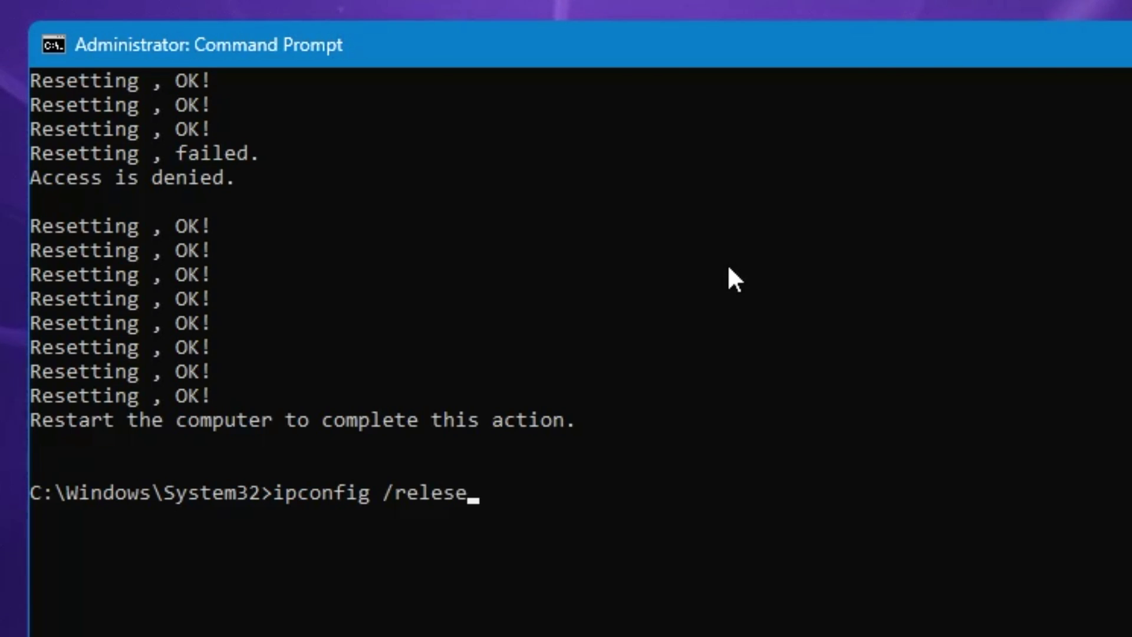
{"action": "key", "text": "Return"}
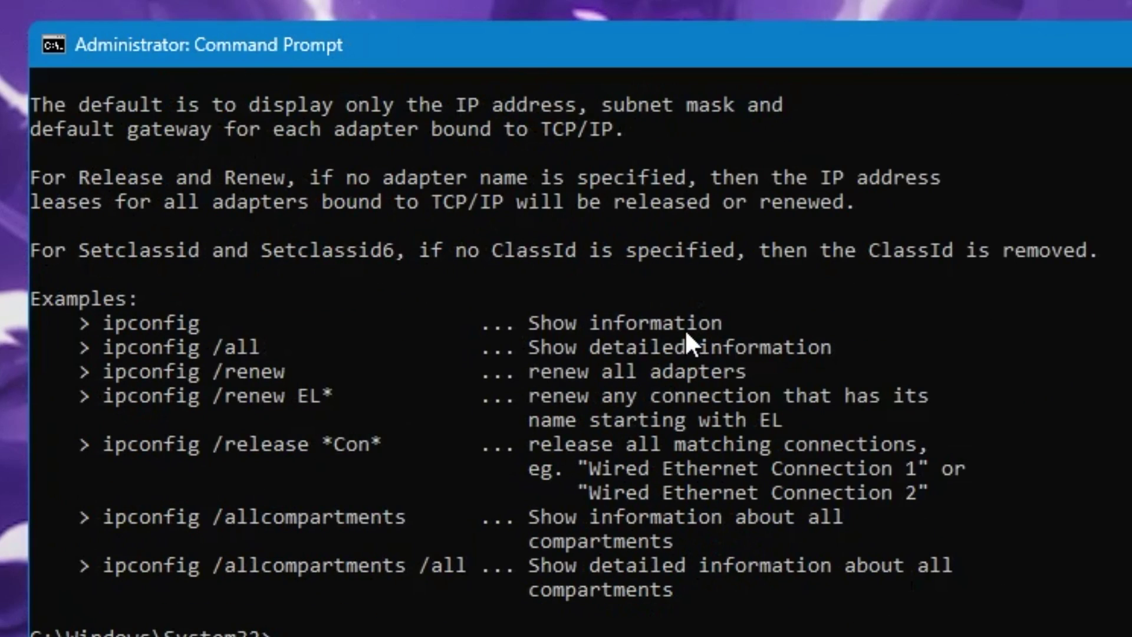
{"action": "type", "text": "i"}
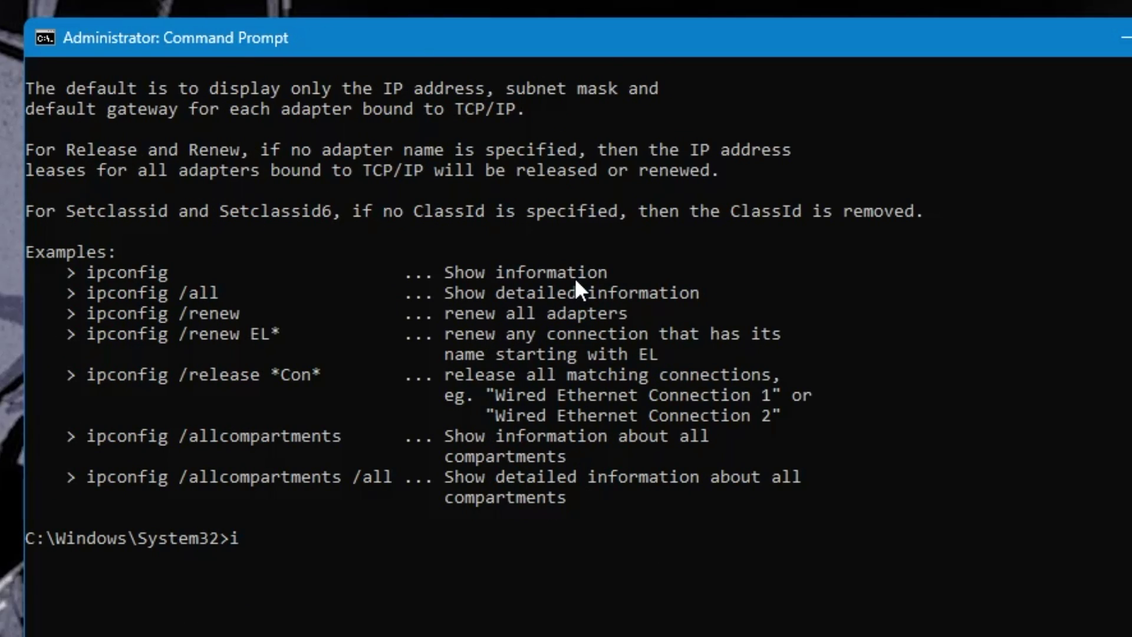
{"action": "type", "text": "cconfig "}
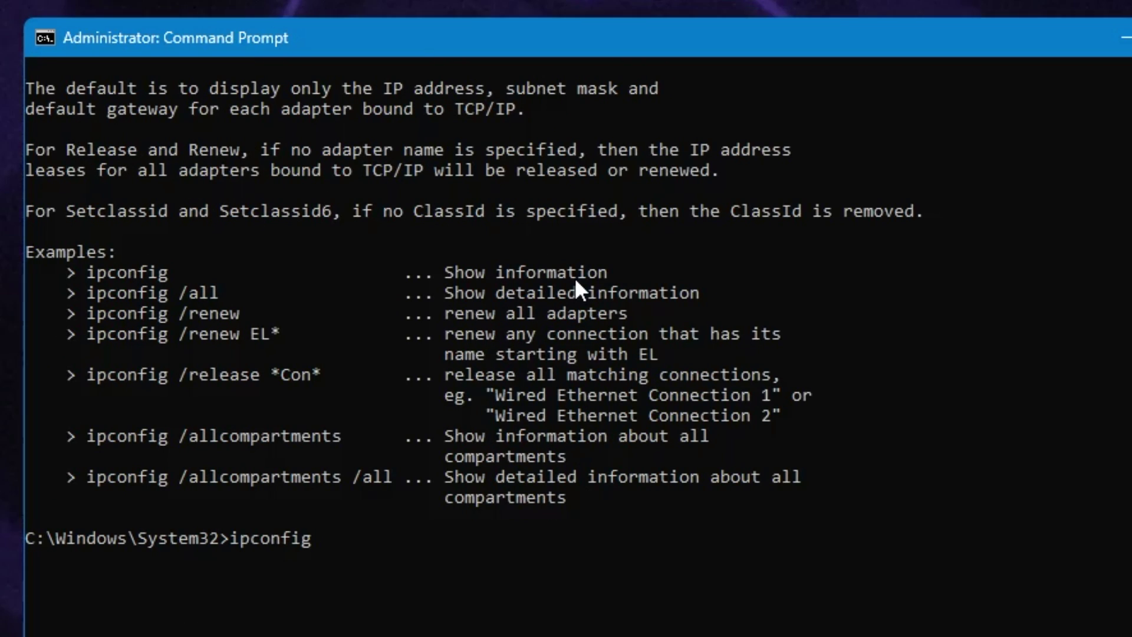
{"action": "type", "text": "/renew"}
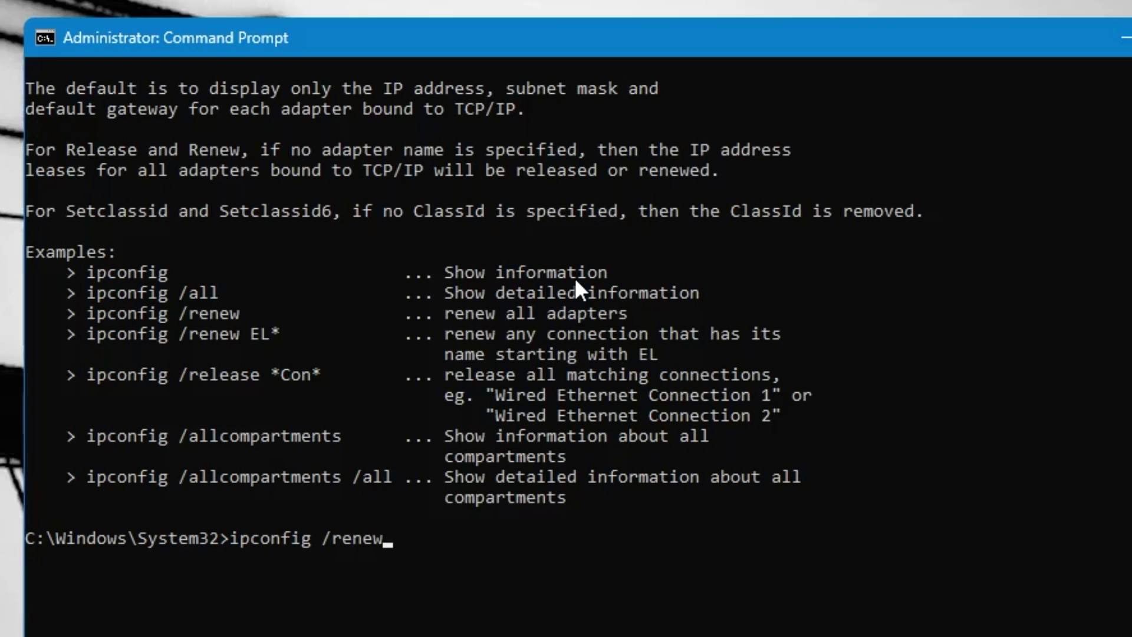
{"action": "key", "text": "Return"}
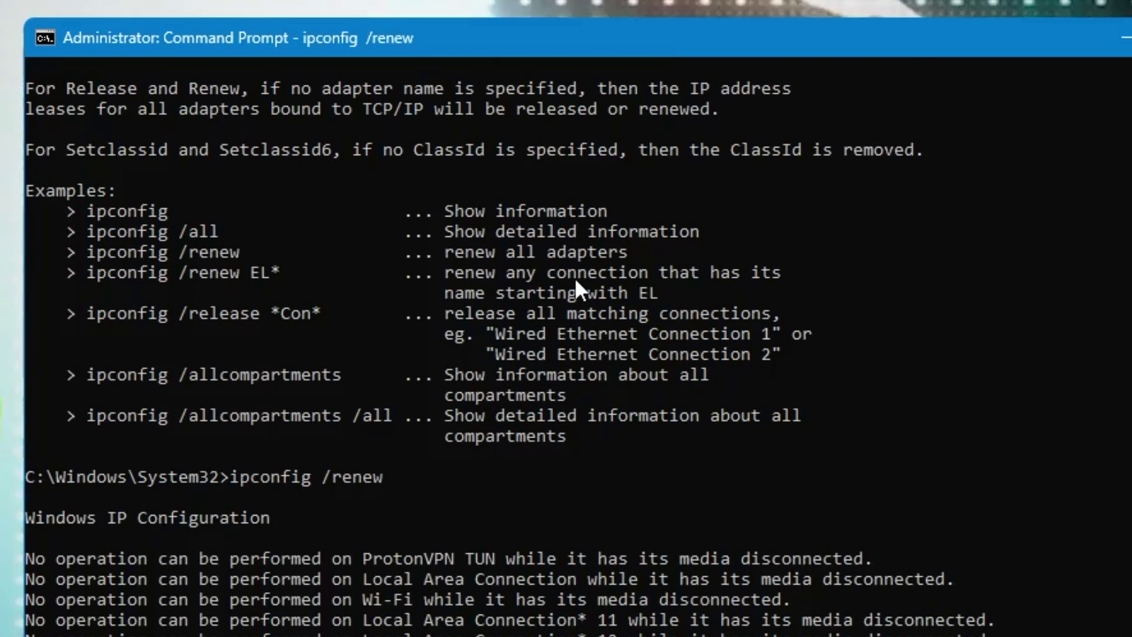
{"action": "scroll", "coordinate": [517, 300], "scroll_direction": "down", "scroll_amount": 2}
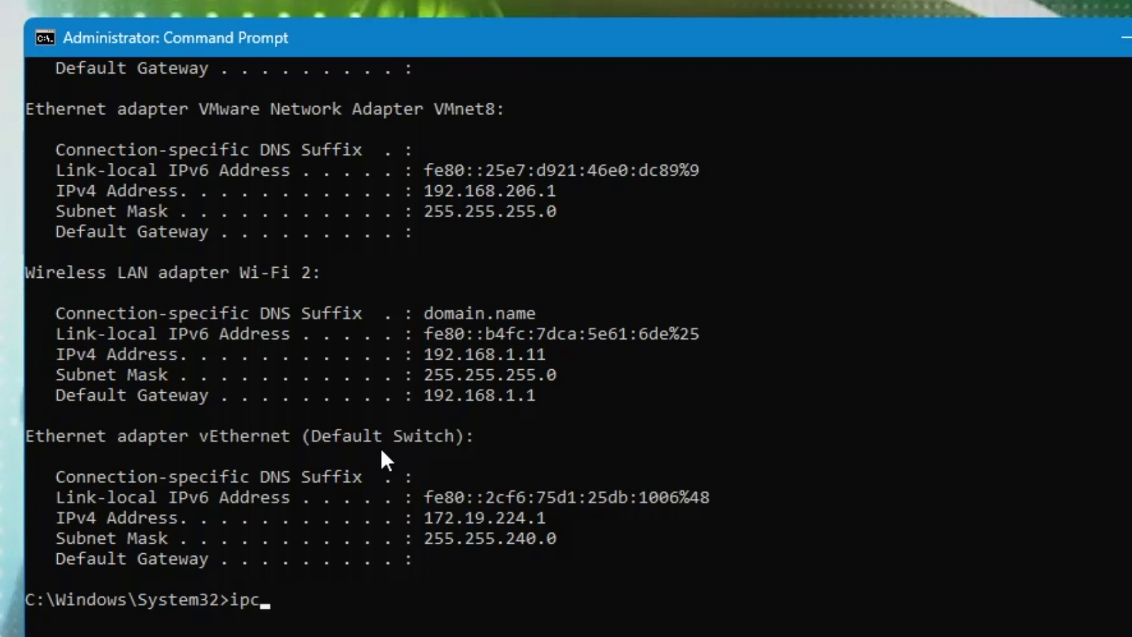
- Flush the DNS cache with ipconfig /flushdns and reset Winsock with netsh winsock reset
{"action": "type", "text": "onfig /"}
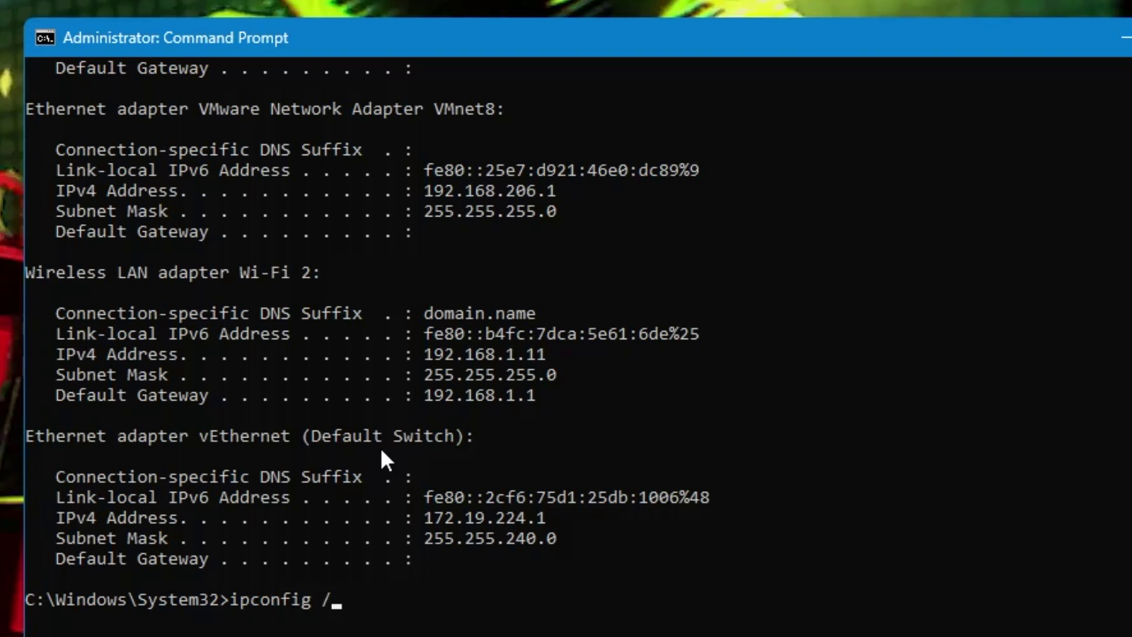
{"action": "type", "text": "flushd"}
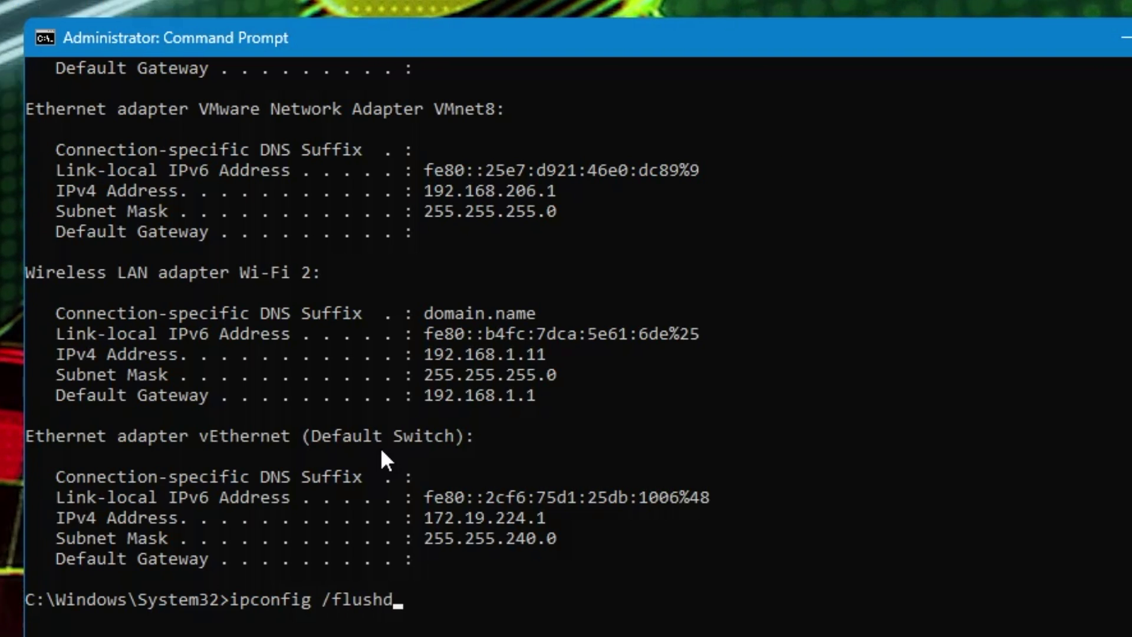
{"action": "type", "text": "ns"}
{"action": "key", "text": "Return"}
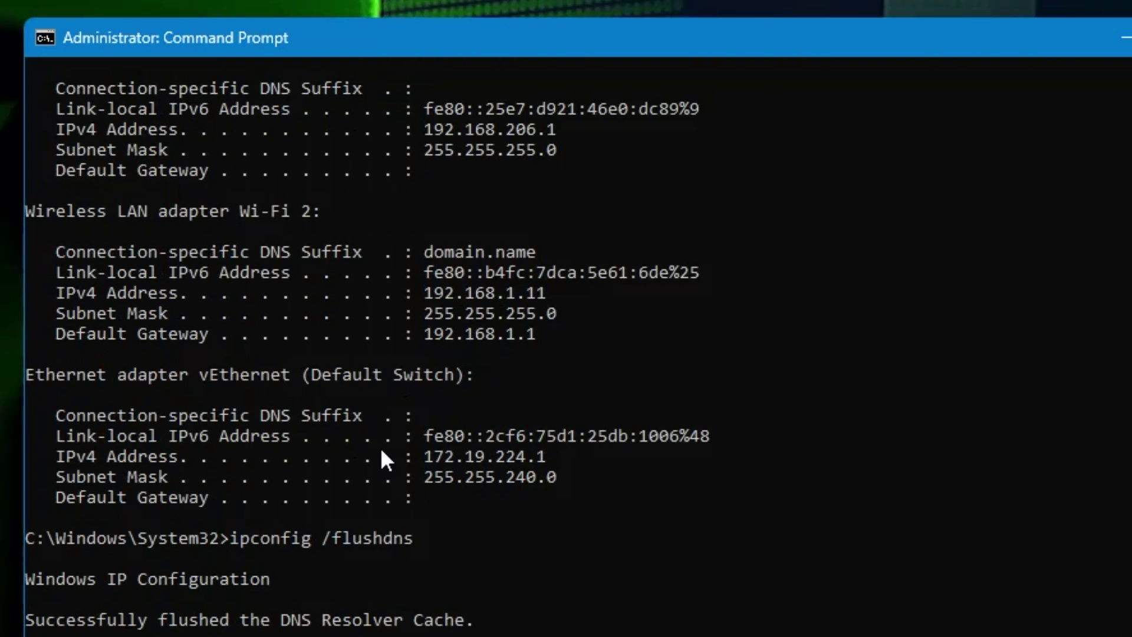
{"action": "type", "text": "nets"}
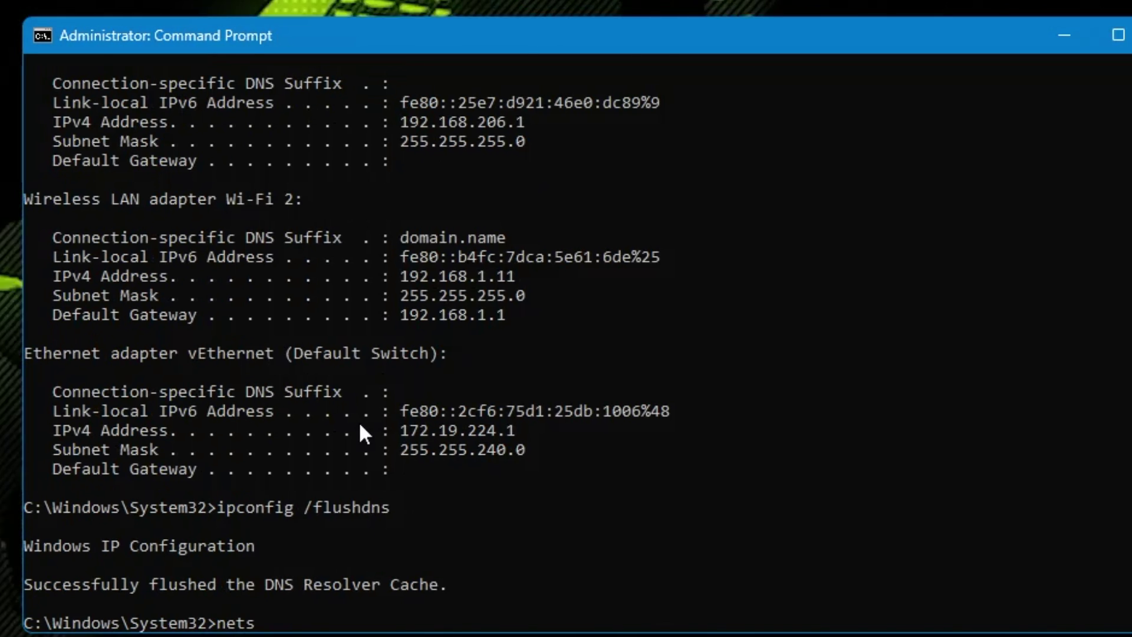
{"action": "type", "text": "h winsock reset"}
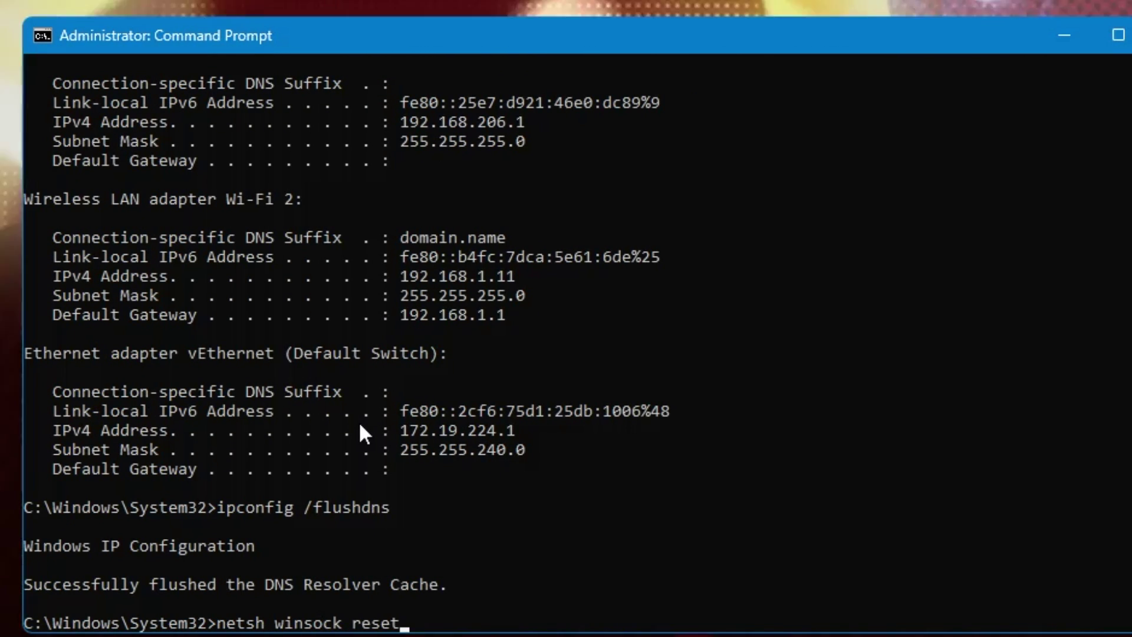
{"action": "key", "text": "Return"}
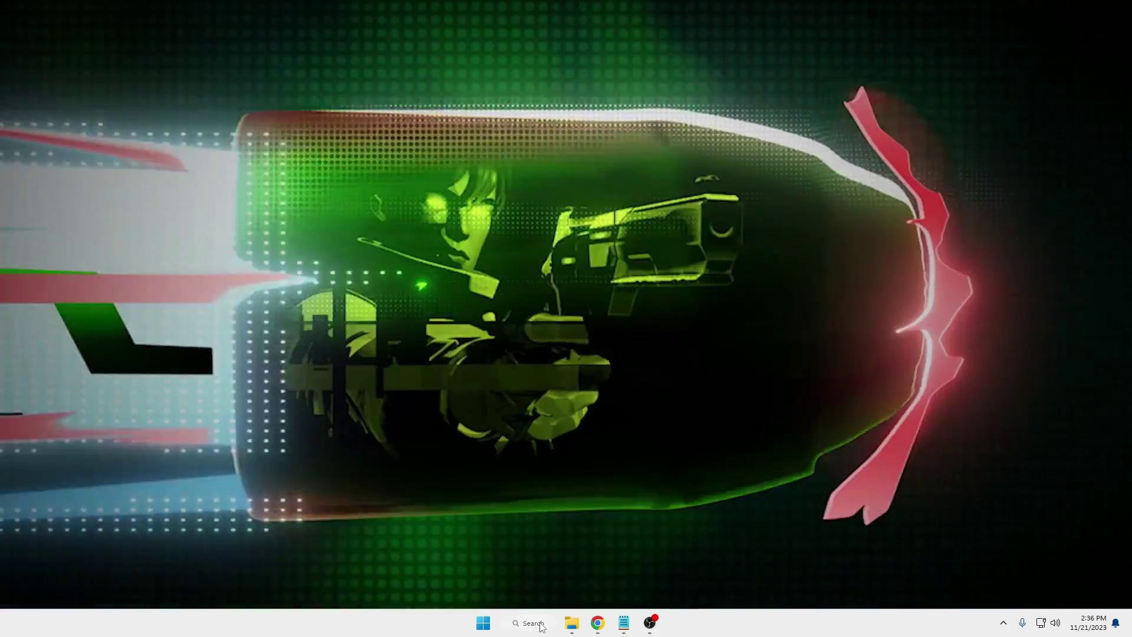
- Run appwiz.cpl from Windows search to list installed programs
{"action": "left_click", "coordinate": [542, 626]}
{"action": "type", "text": "app"}
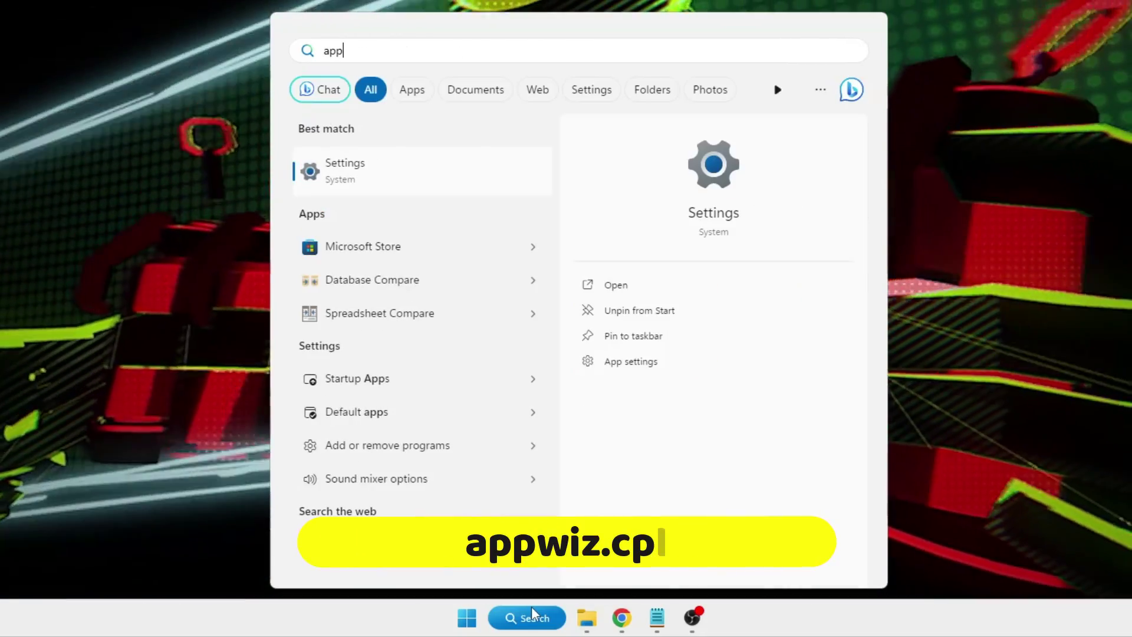
{"action": "type", "text": "wiz"}
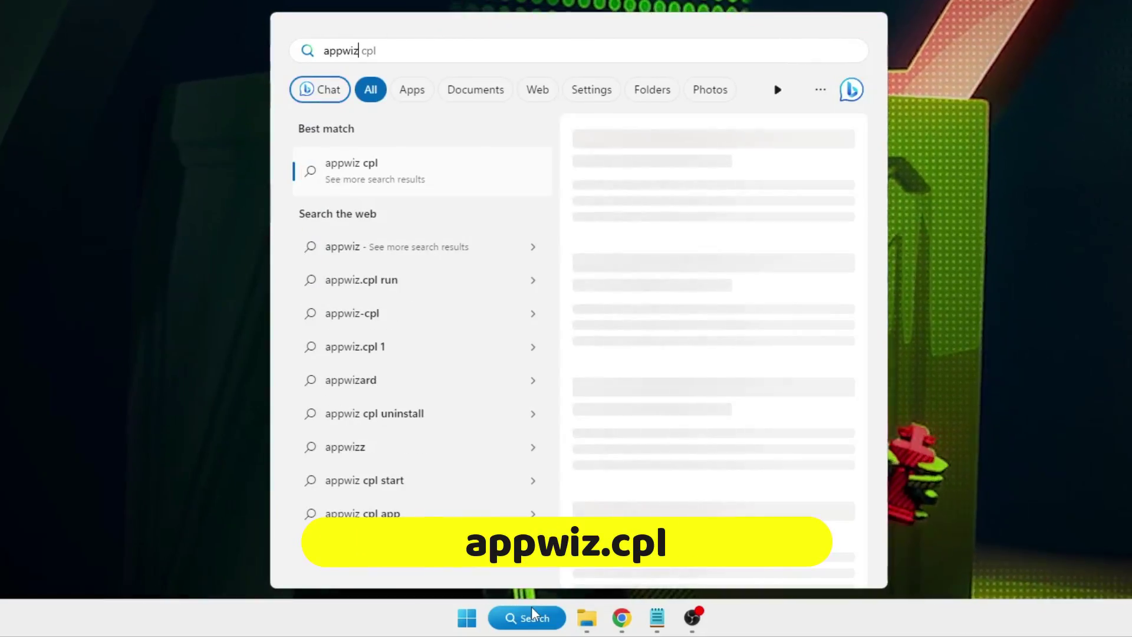
{"action": "type", "text": ".cpl"}
{"action": "key", "text": "Return"}
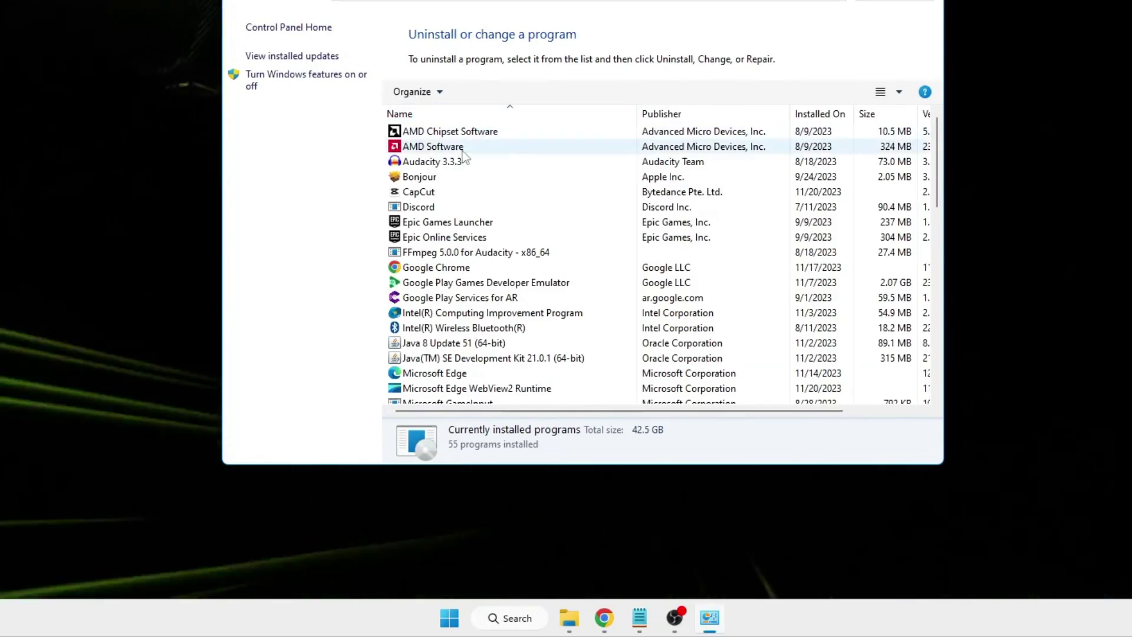
- Find Riot Vanguard in Programs and Features and uninstall it, confirming with Yes
{"action": "left_click", "coordinate": [448, 160]}
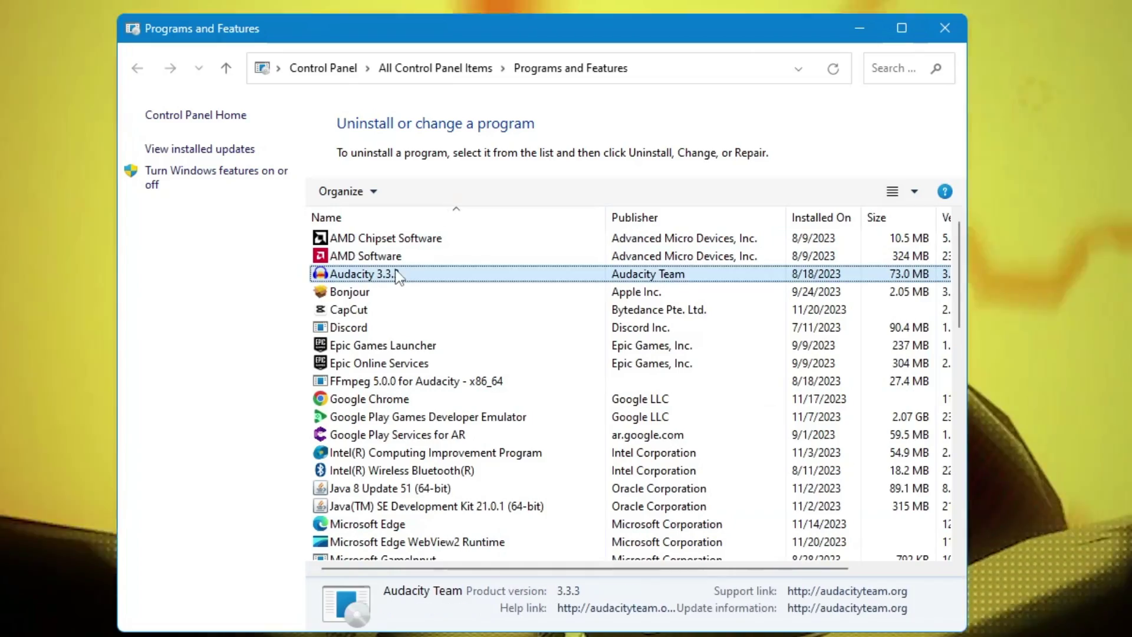
{"action": "key", "text": "r"}
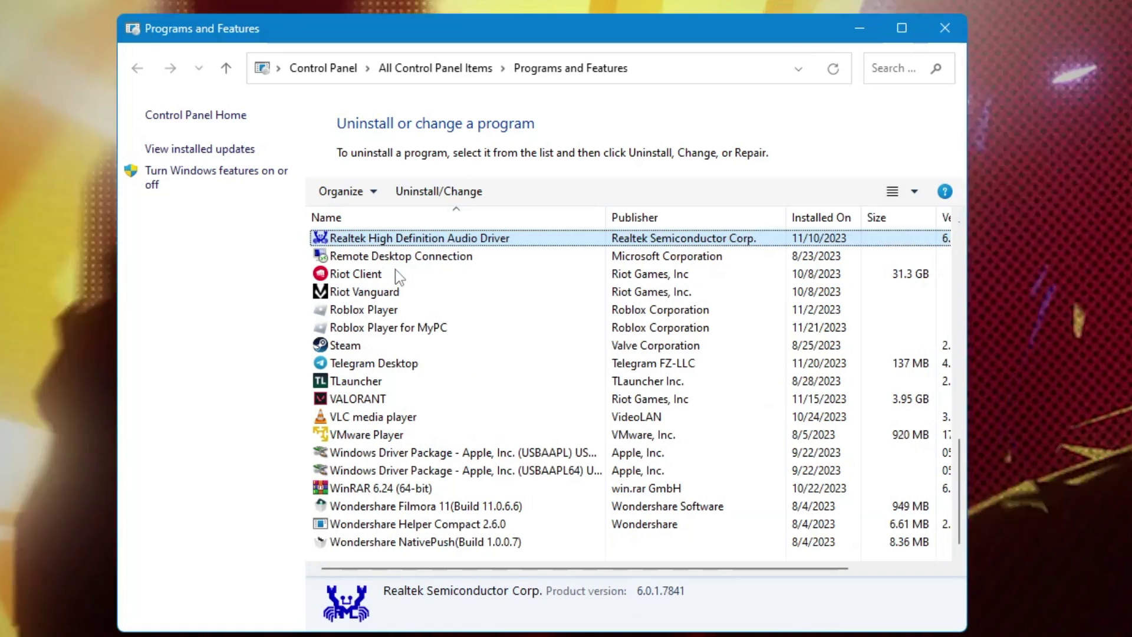
{"action": "key", "text": "r"}
{"action": "left_click", "coordinate": [379, 292]}
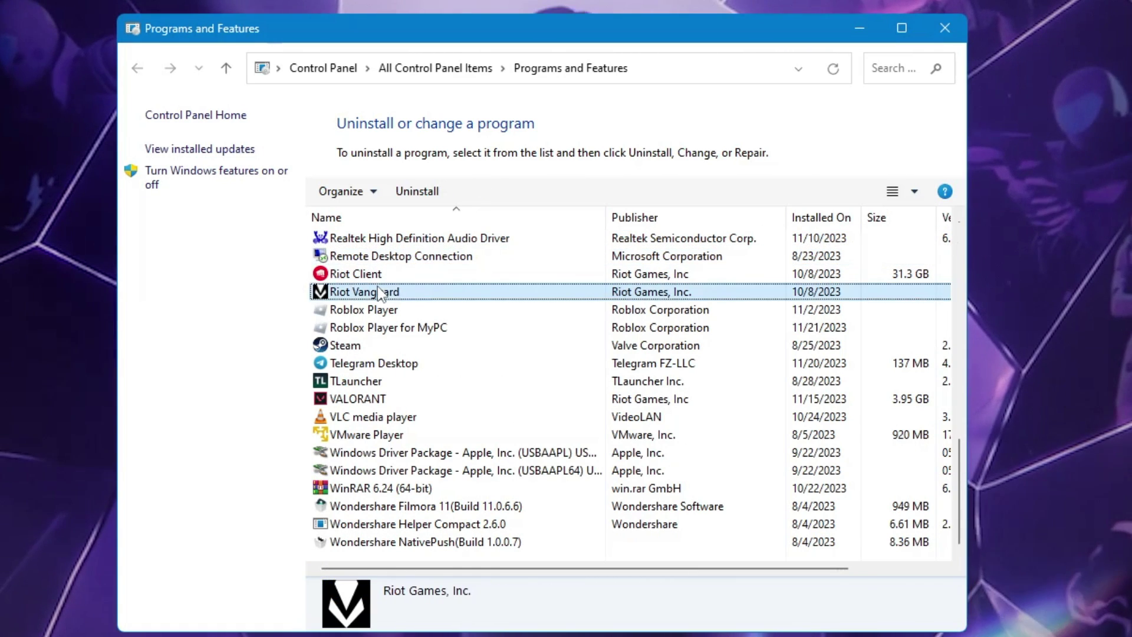
{"action": "right_click", "coordinate": [411, 292]}
{"action": "left_click", "coordinate": [469, 307]}
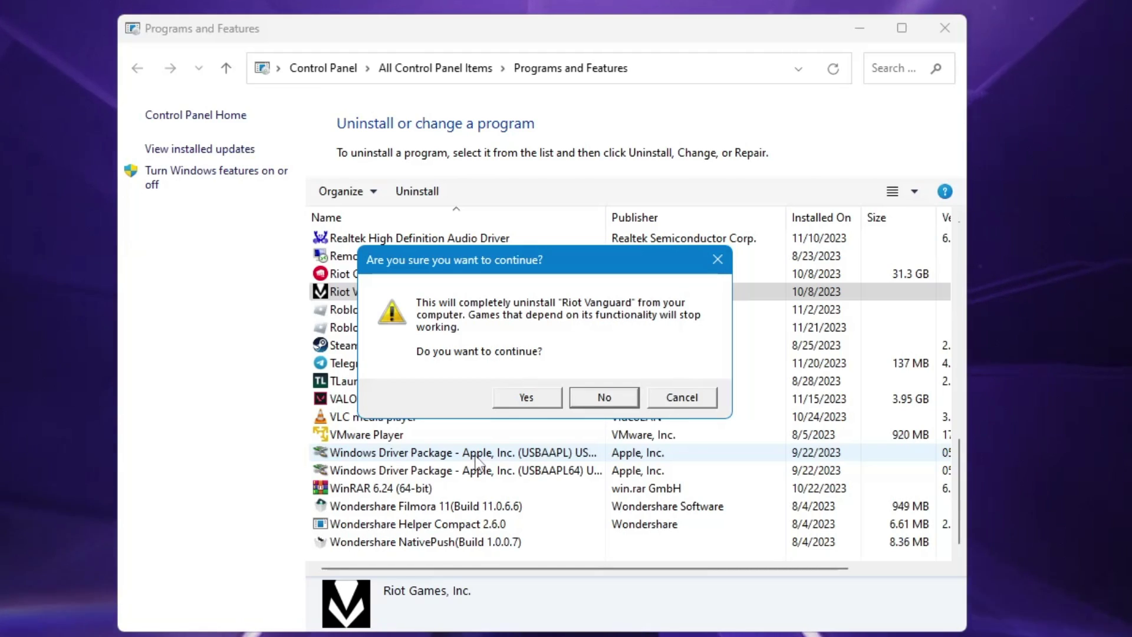
{"action": "left_click", "coordinate": [527, 398]}
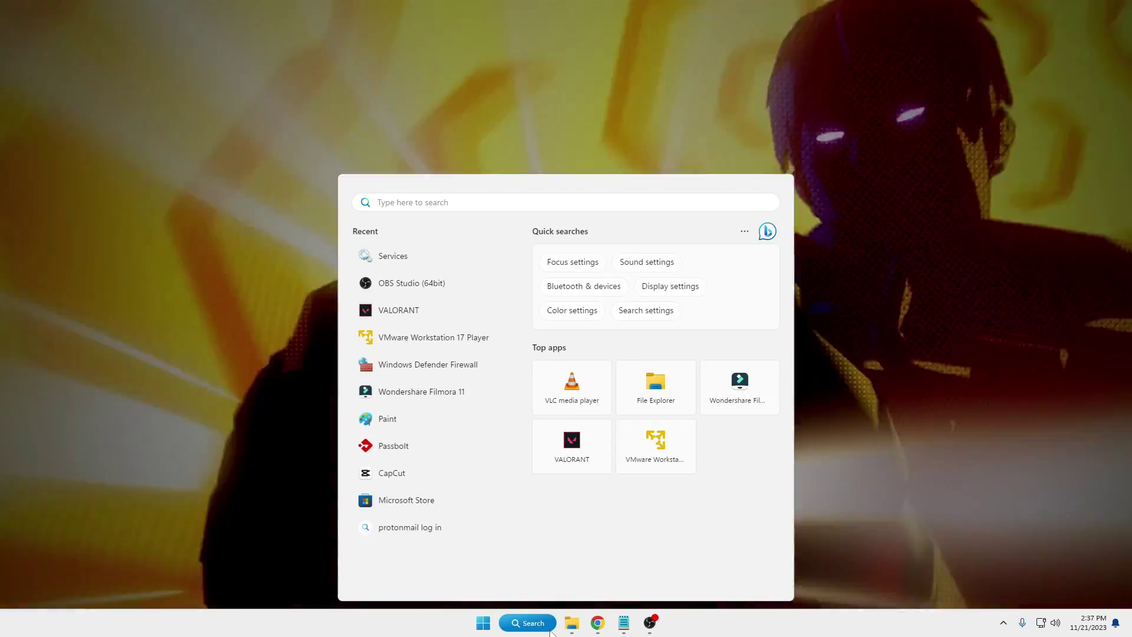
- Launch VALORANT from search and start the Riot Client update that reinstalls Vanguard
{"action": "type", "text": "valorant"}
{"action": "key", "text": "Return"}
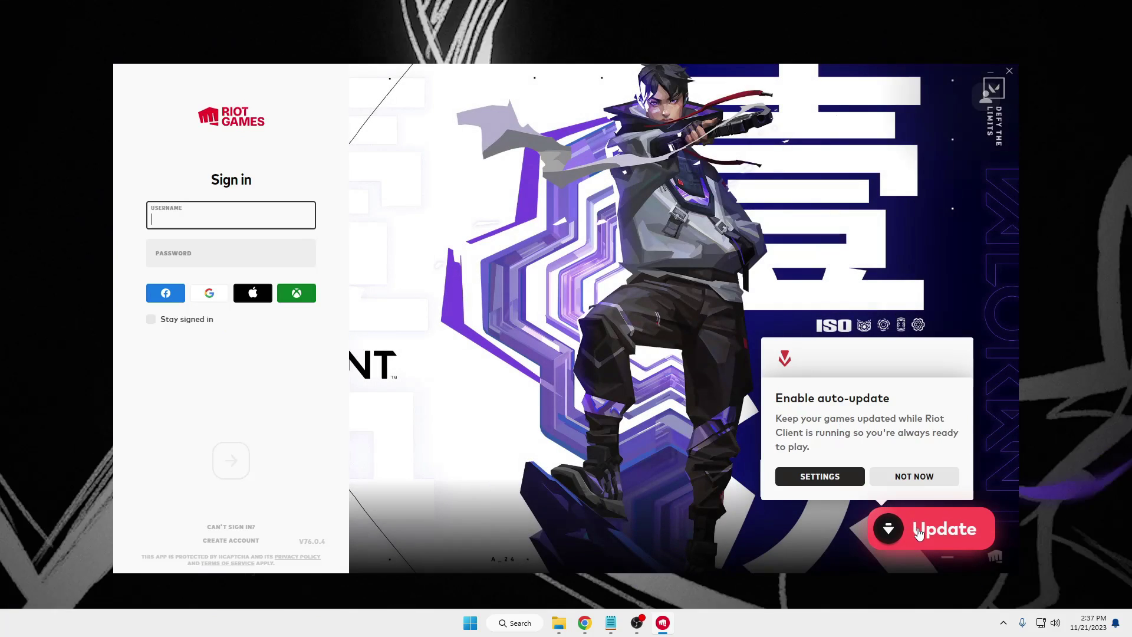
{"action": "left_click", "coordinate": [919, 530]}
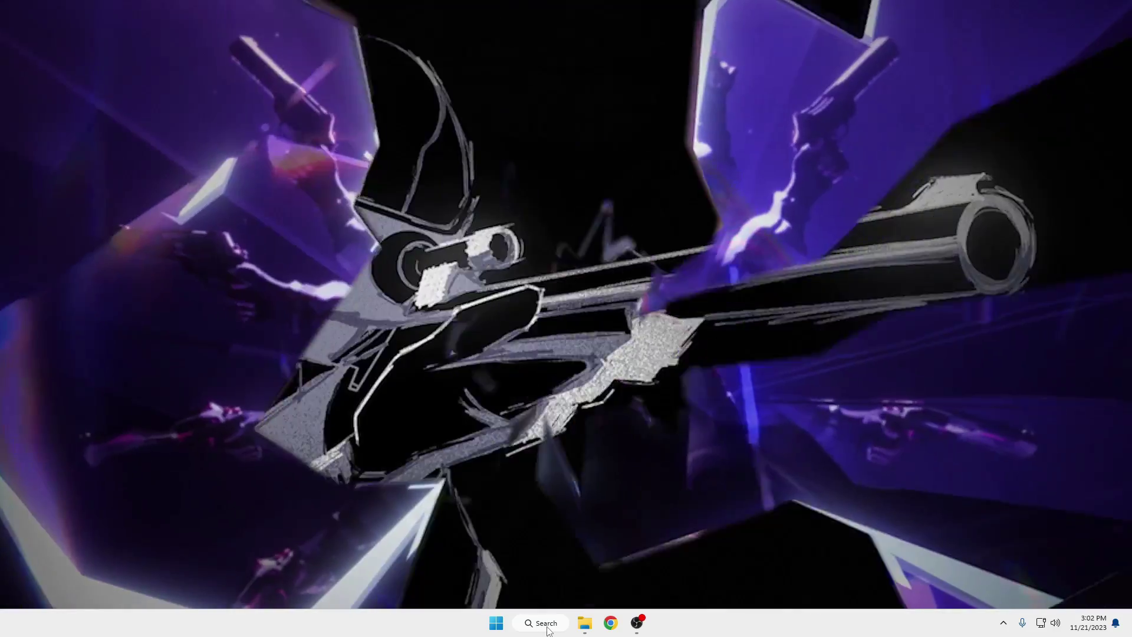
- Search Windows for valorant to relaunch it after the reboot
{"action": "left_click", "coordinate": [545, 625]}
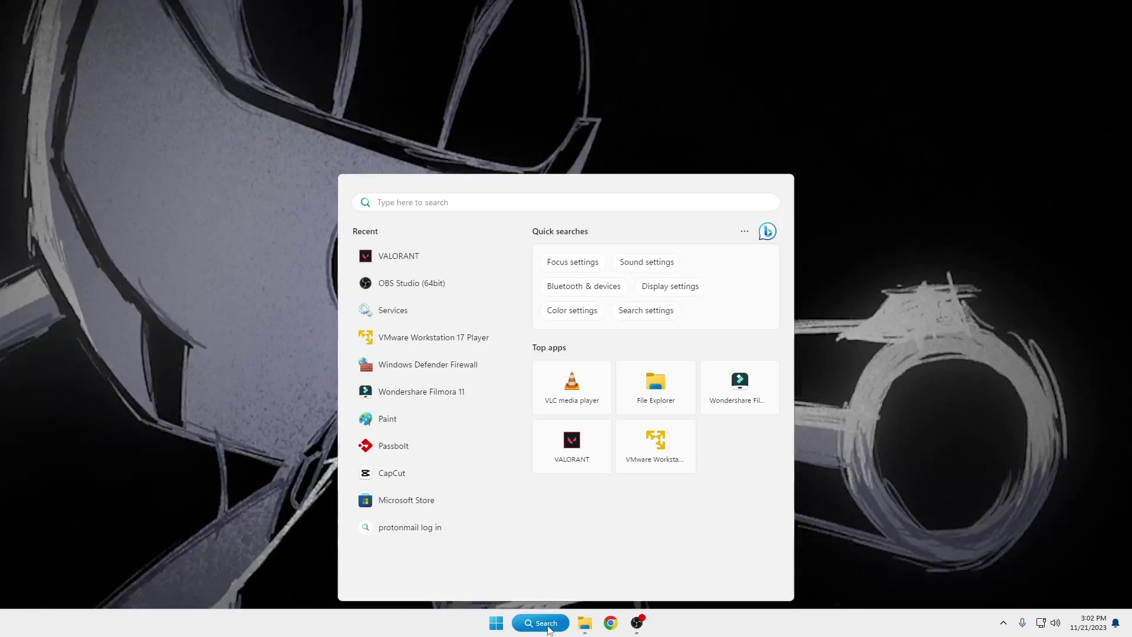
{"action": "type", "text": "valoratn"}
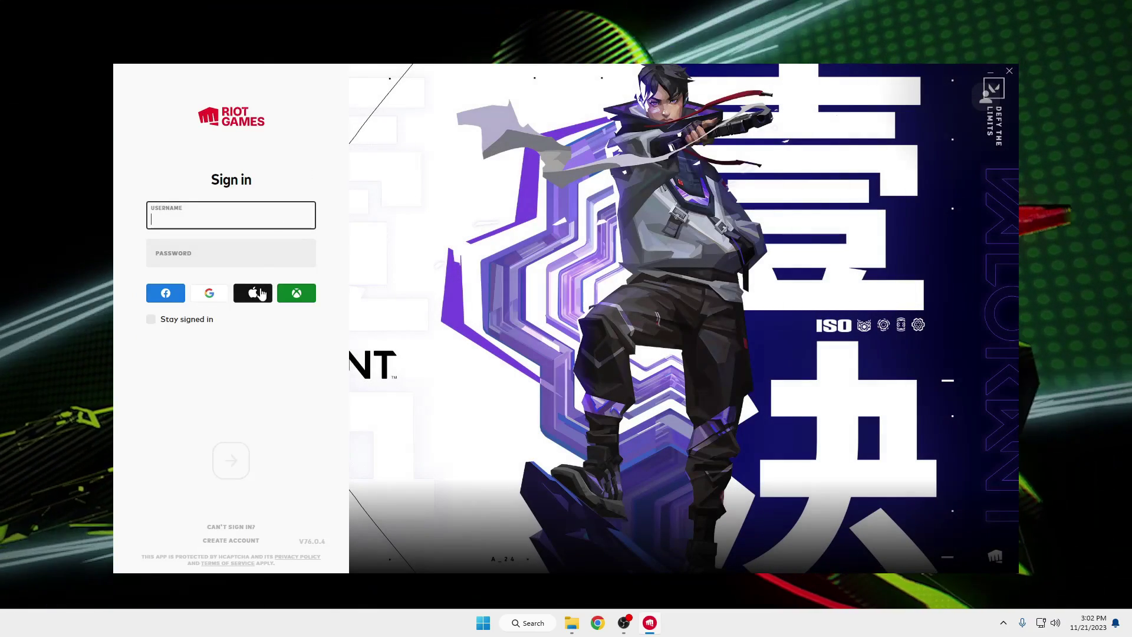
- Choose the Google sign-in option on the Riot Client login screen
{"action": "left_click", "coordinate": [210, 294]}
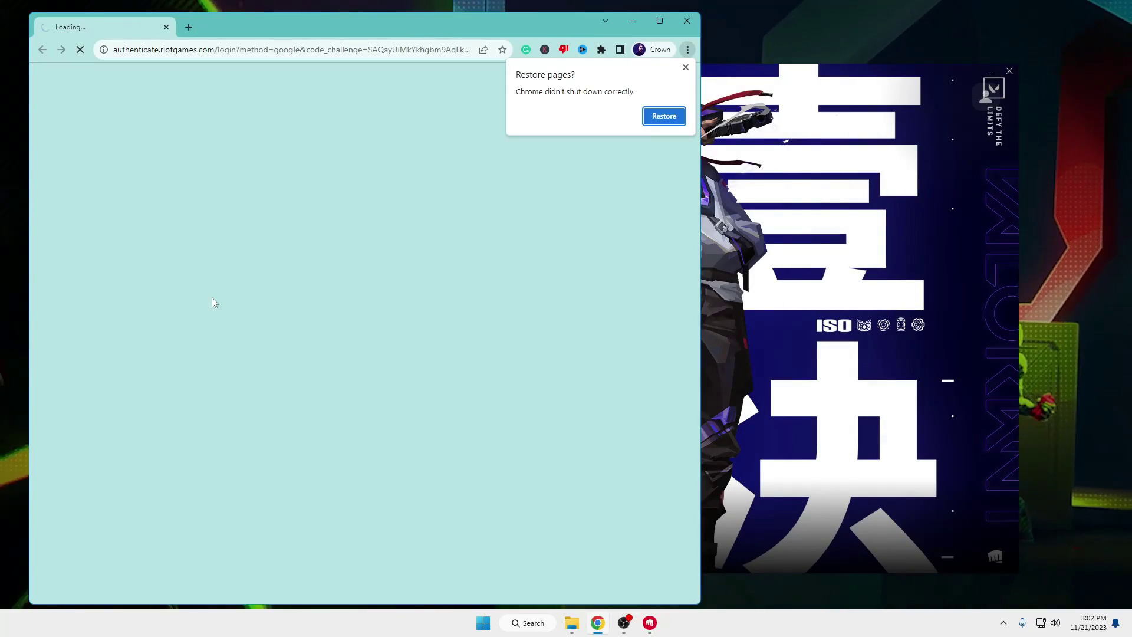